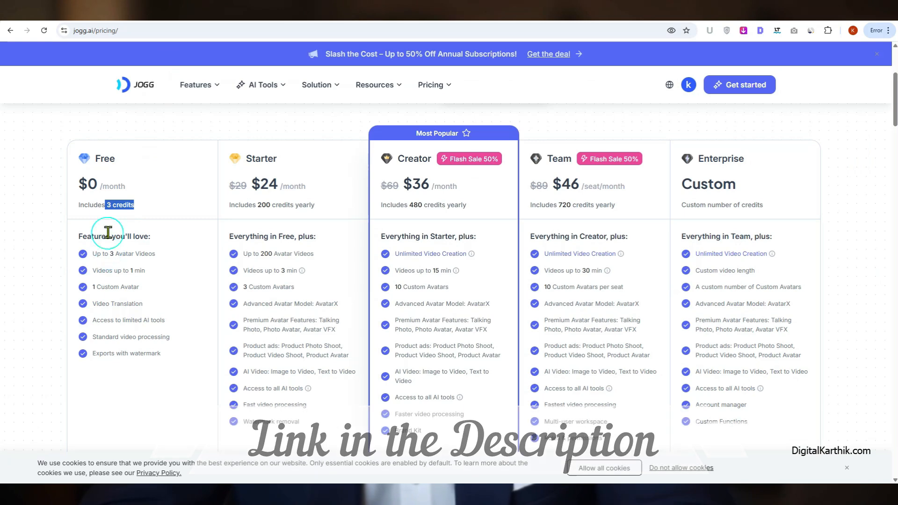
drag(106, 210, 139, 210)
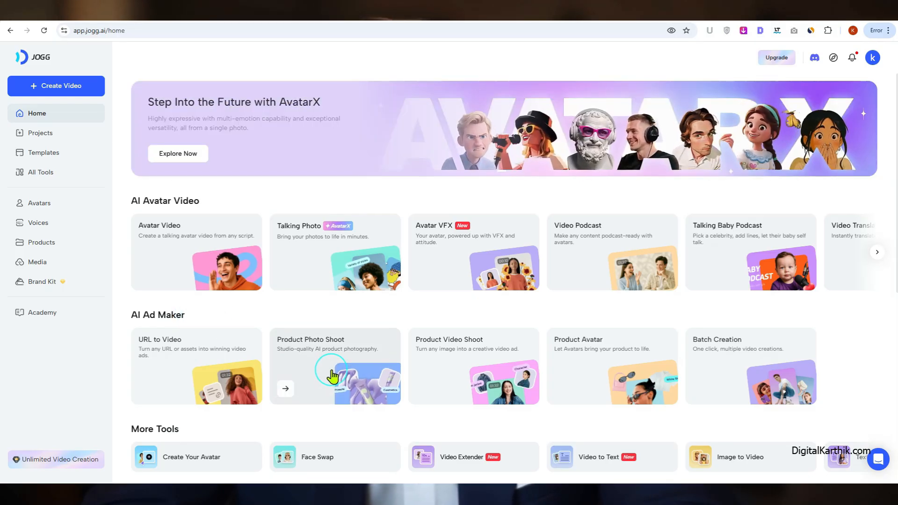
Open the Product Photo Shoot tool and upload the steel tumbler image 415he7IhDIL._SL1500_.jpg from Downloads as the product image
click(332, 376)
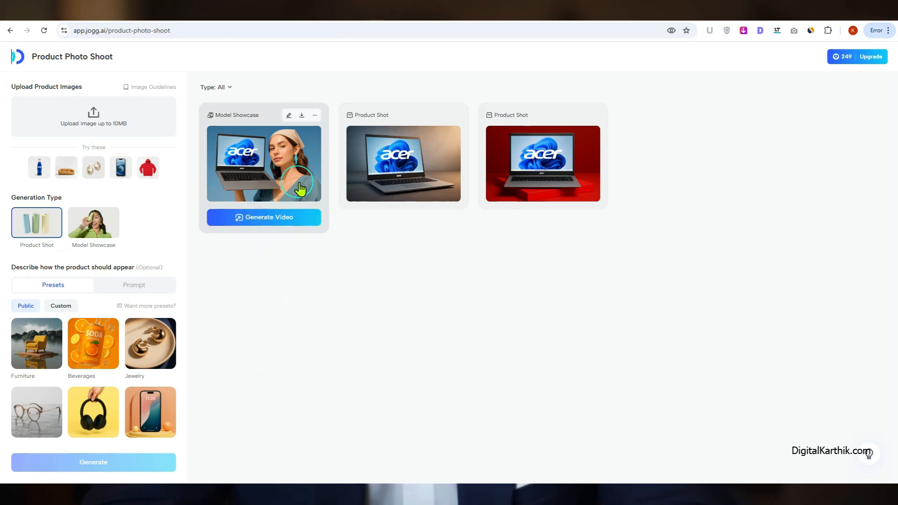
mouse_move(396, 192)
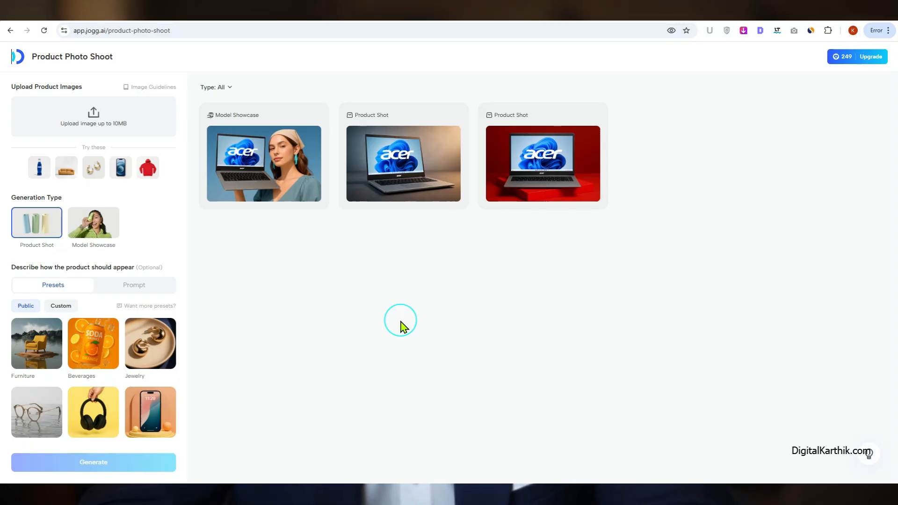
click(97, 123)
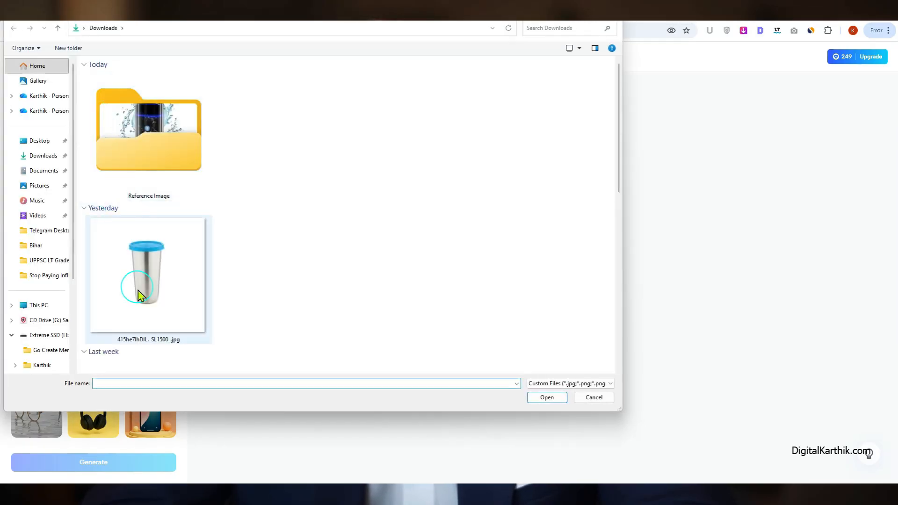
click(146, 321)
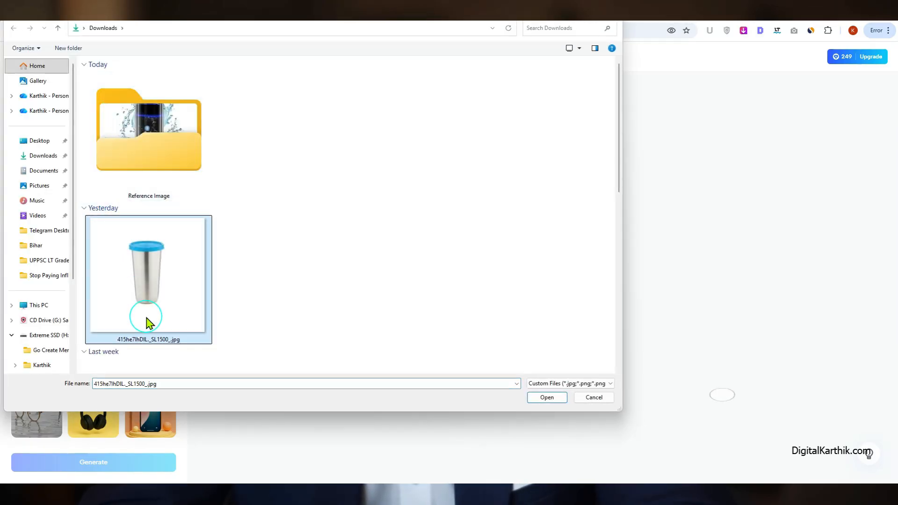
click(546, 398)
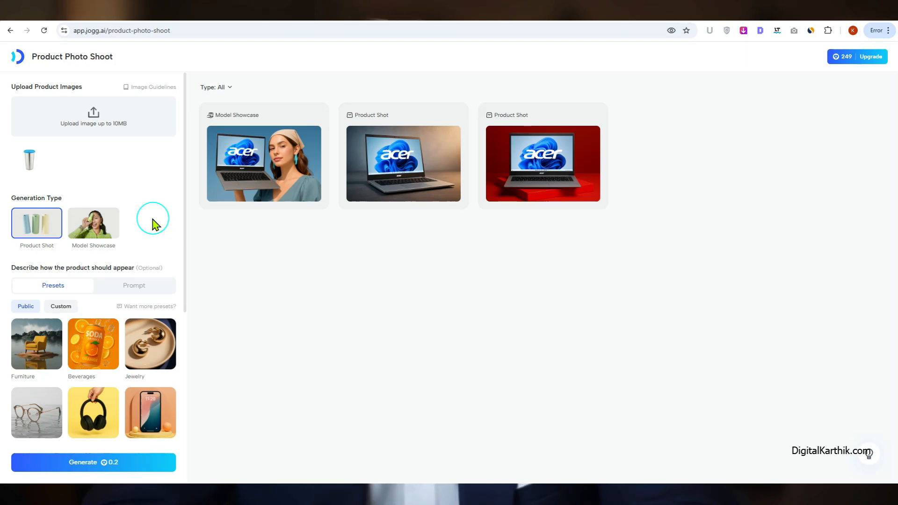
Select the red-podium can and yellow-background handheld can presets from Beverages, plus the beach-sand preset from Bags and Luggage
scroll(100, 314, down, 2)
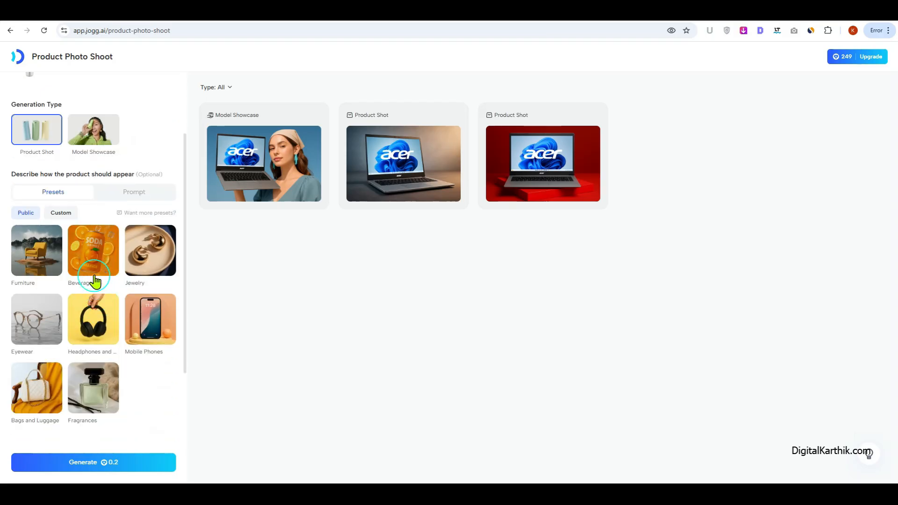
click(91, 269)
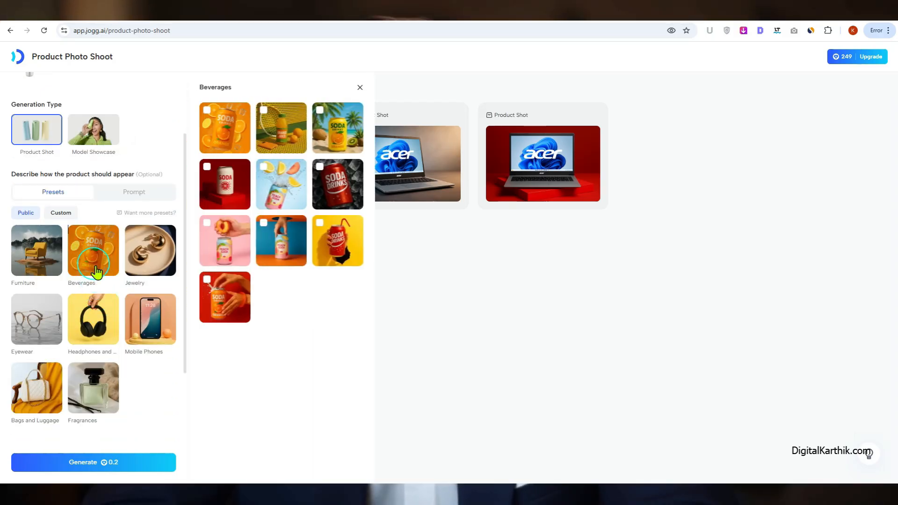
click(220, 188)
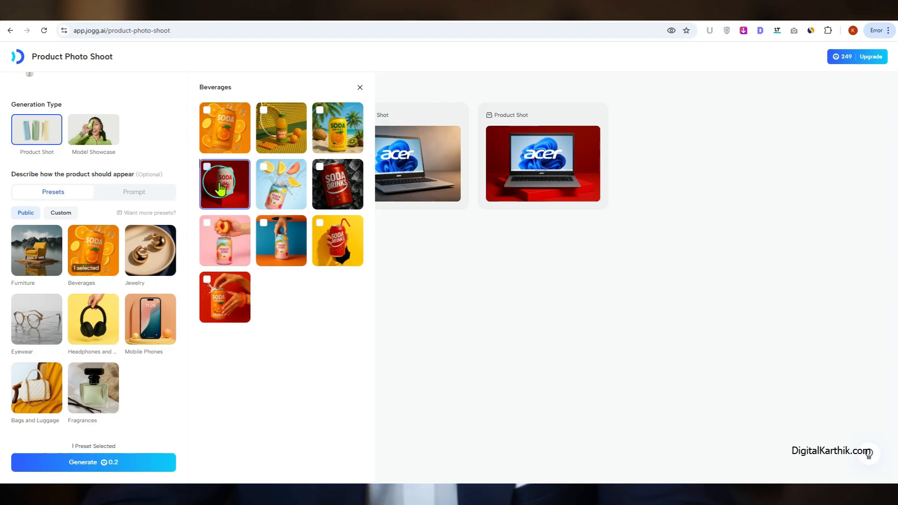
click(333, 244)
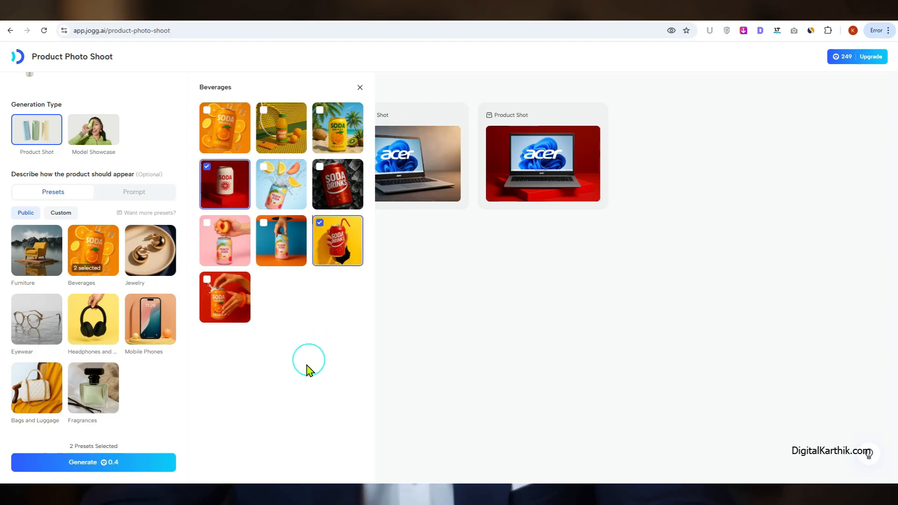
click(36, 391)
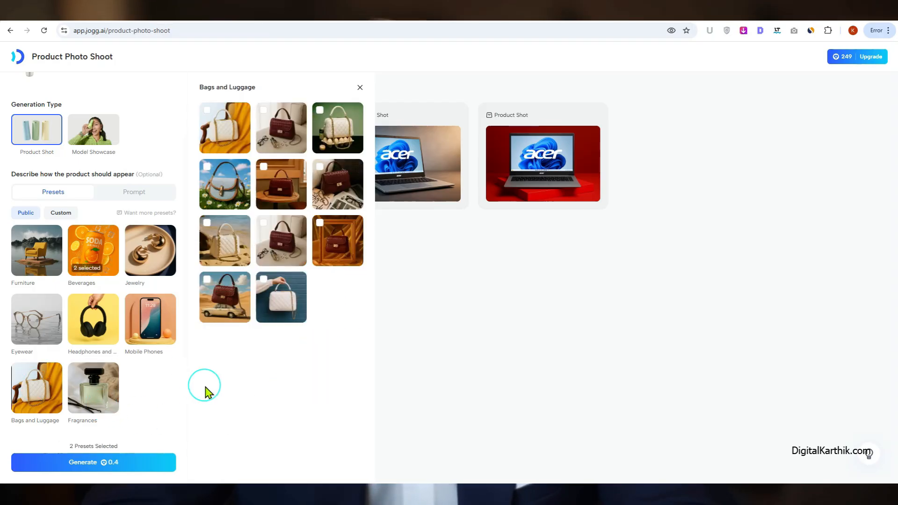
click(221, 240)
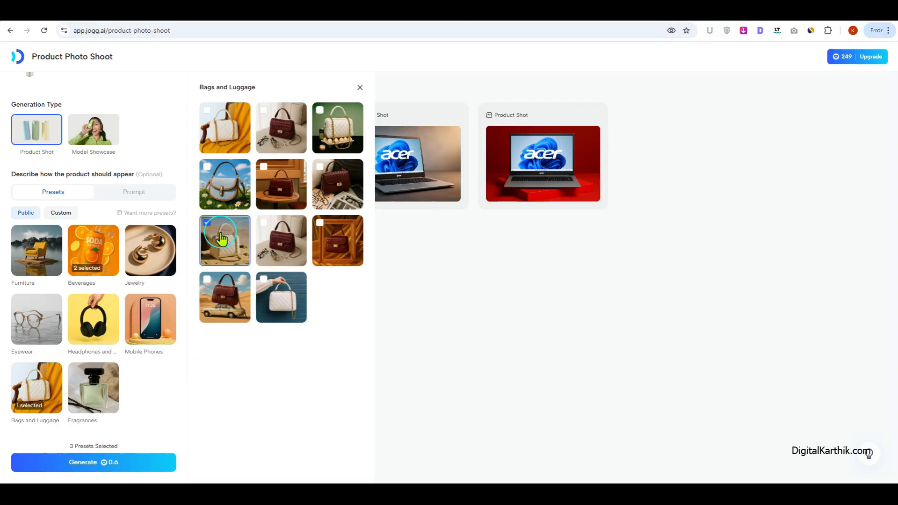
Try the High, Low and Medium image quality settings to compare their generation costs
scroll(150, 395, down, 1)
scroll(151, 395, down, 1)
click(159, 354)
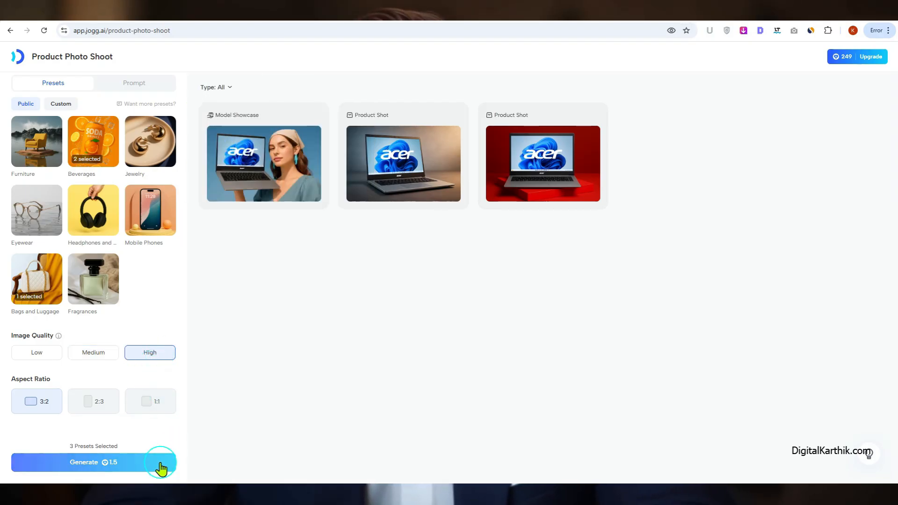
click(31, 355)
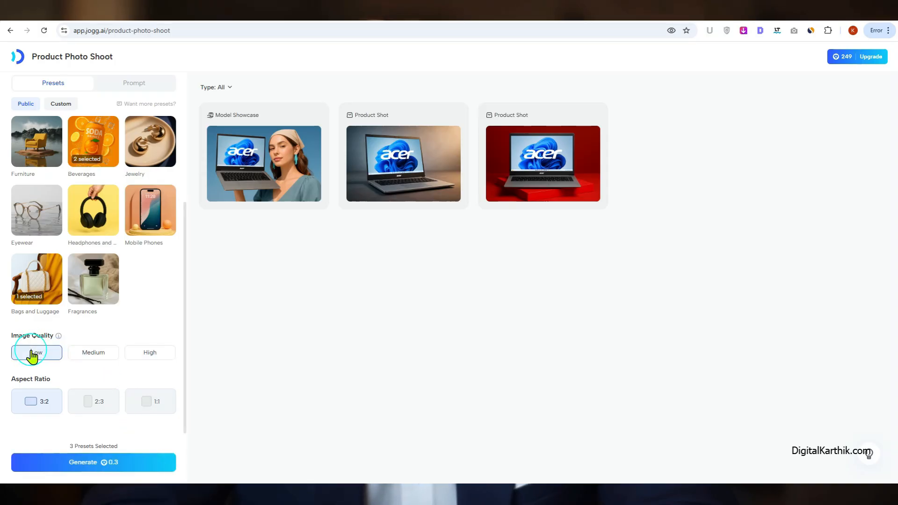
drag(70, 441, 138, 446)
click(134, 426)
click(91, 357)
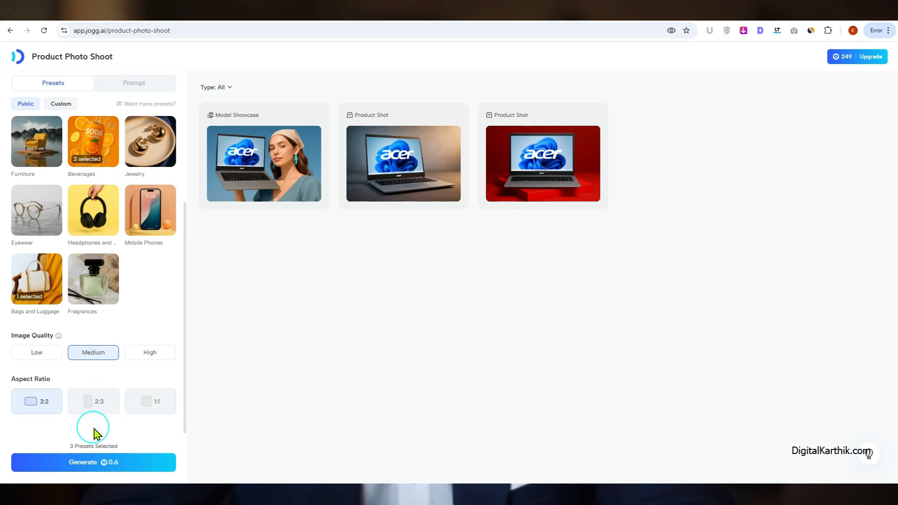
Set the image quality to High and generate the product shots from the three selected presets
click(134, 355)
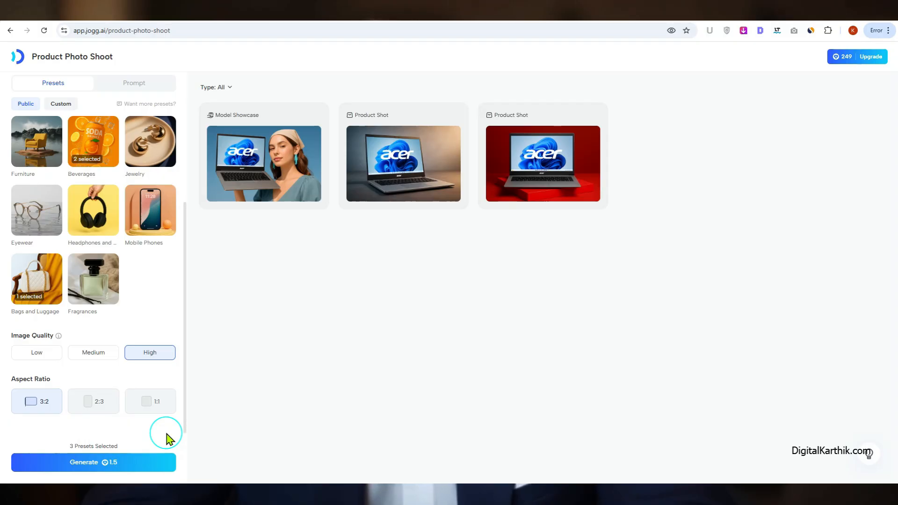
click(102, 463)
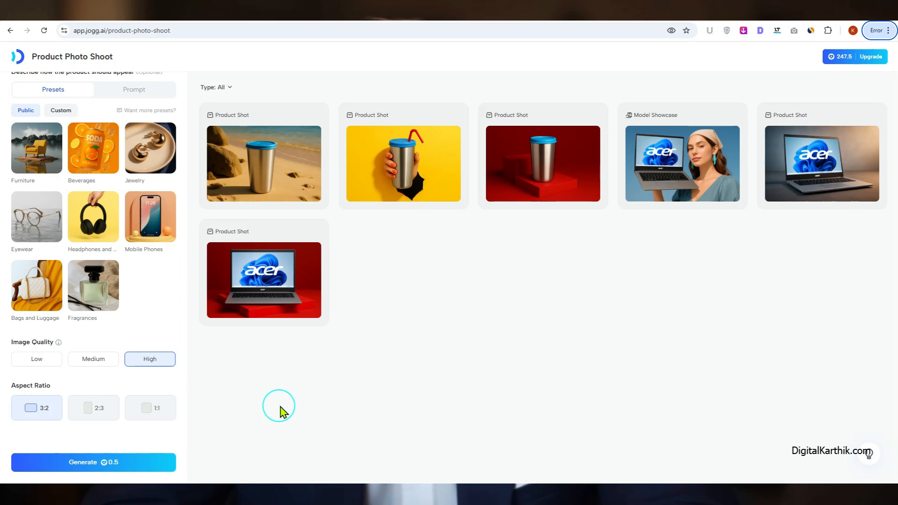
Preview the generated tumbler shots and download the one on the red podium
click(245, 160)
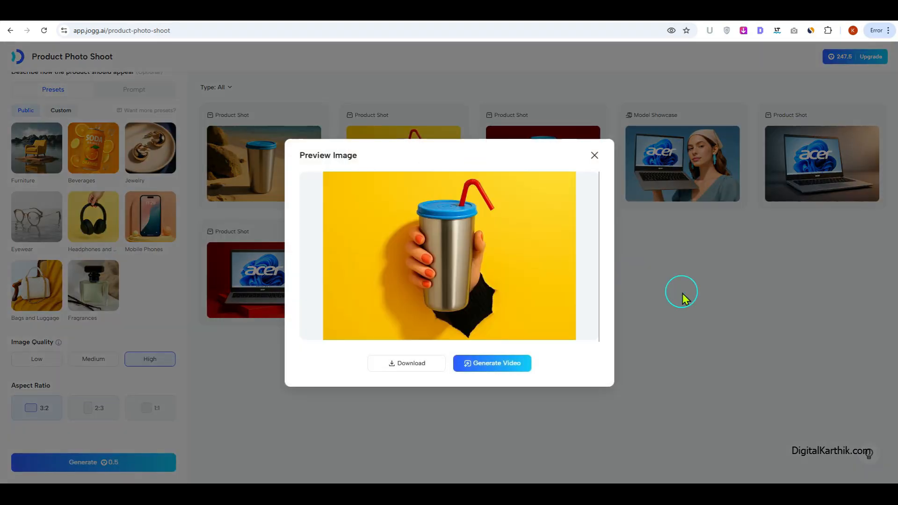
click(682, 297)
click(521, 184)
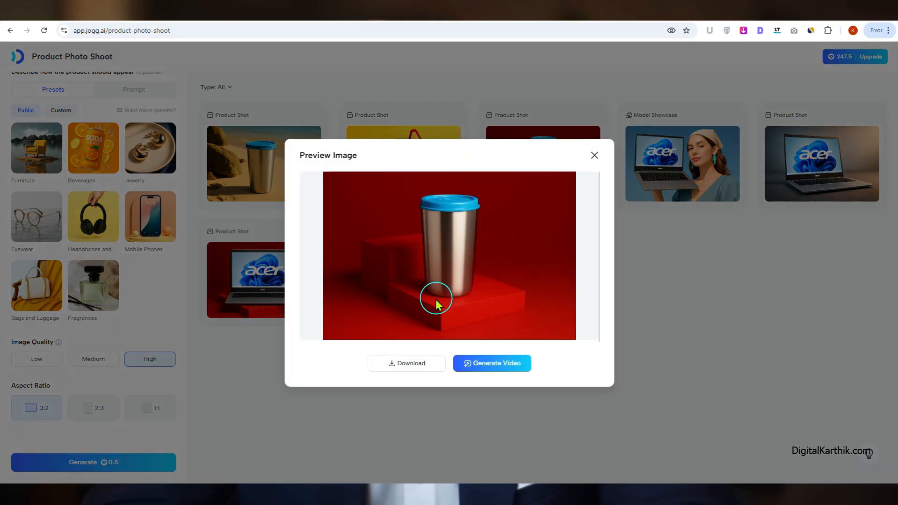
click(411, 365)
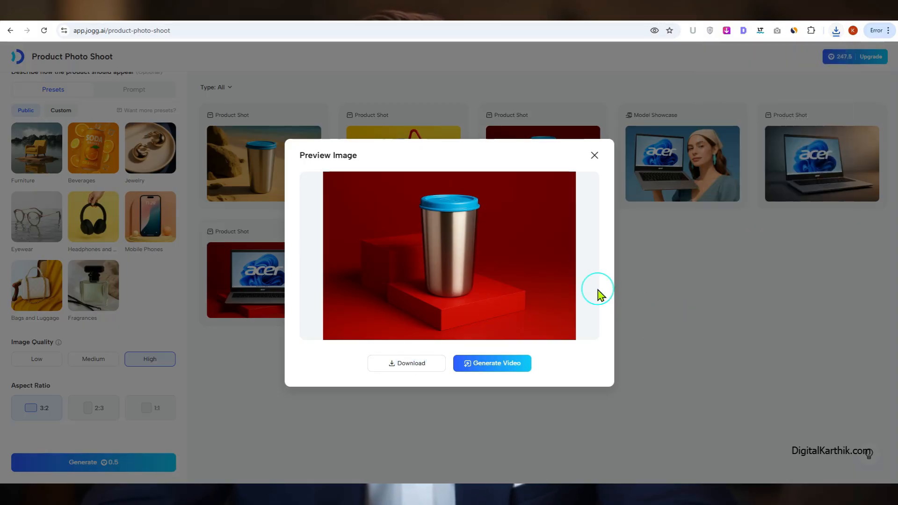
click(660, 299)
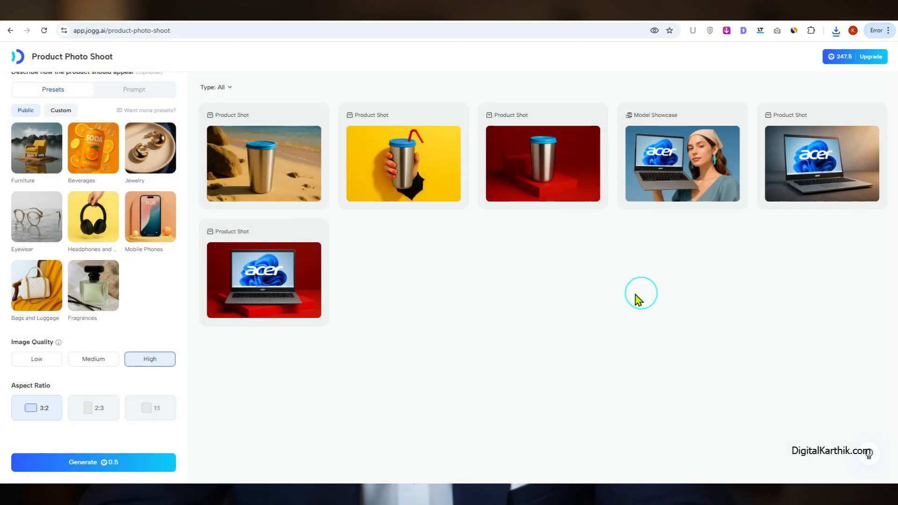
Add the hydrogen bottle image from the Reference Image folder to the custom My preset folder as a reference image
scroll(153, 305, up, 4)
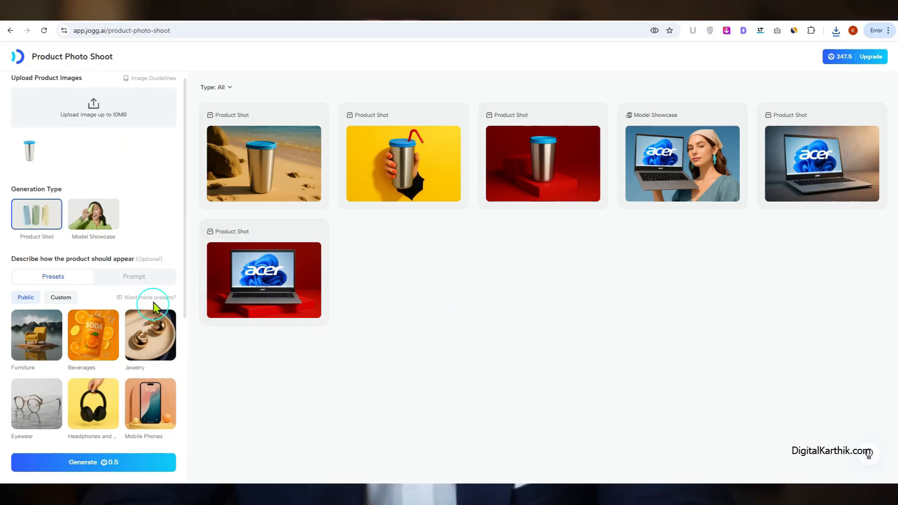
click(70, 301)
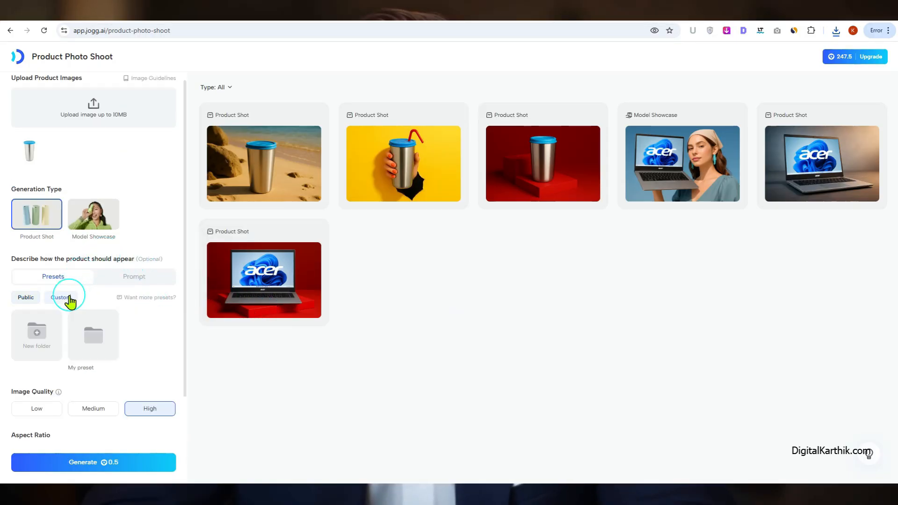
click(111, 344)
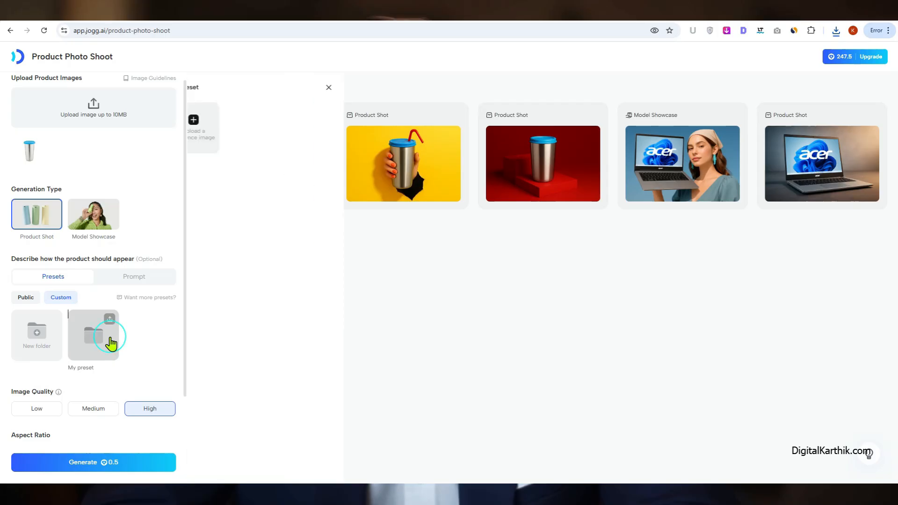
click(232, 131)
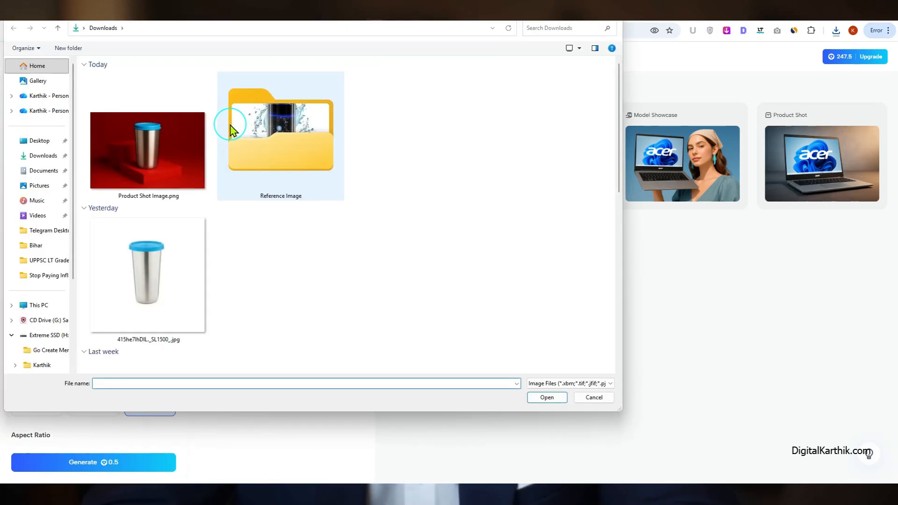
double_click(262, 145)
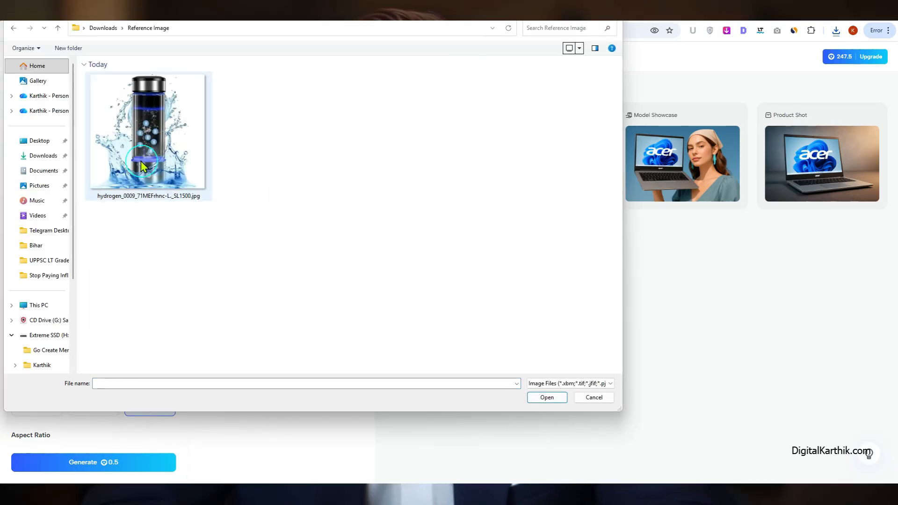
double_click(143, 164)
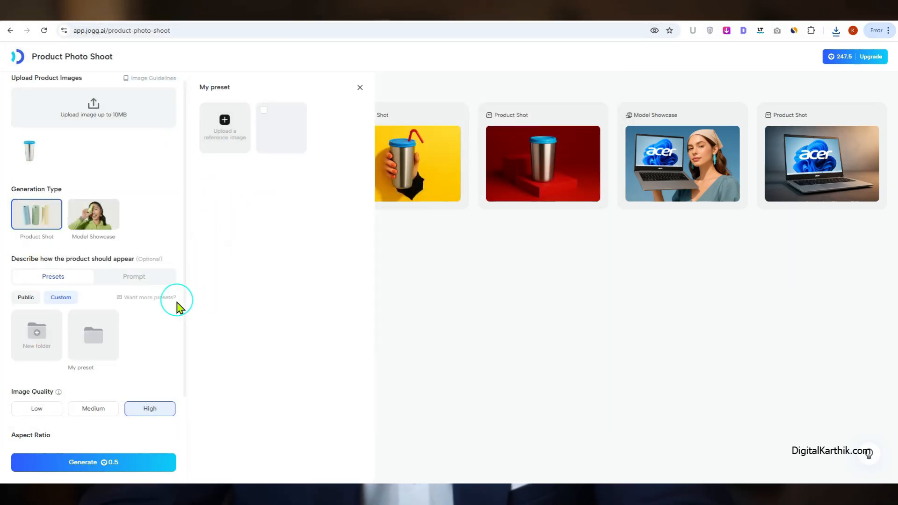
Generate another tumbler product shot without any preset selected and preview the resulting image
scroll(155, 327, down, 1)
click(120, 465)
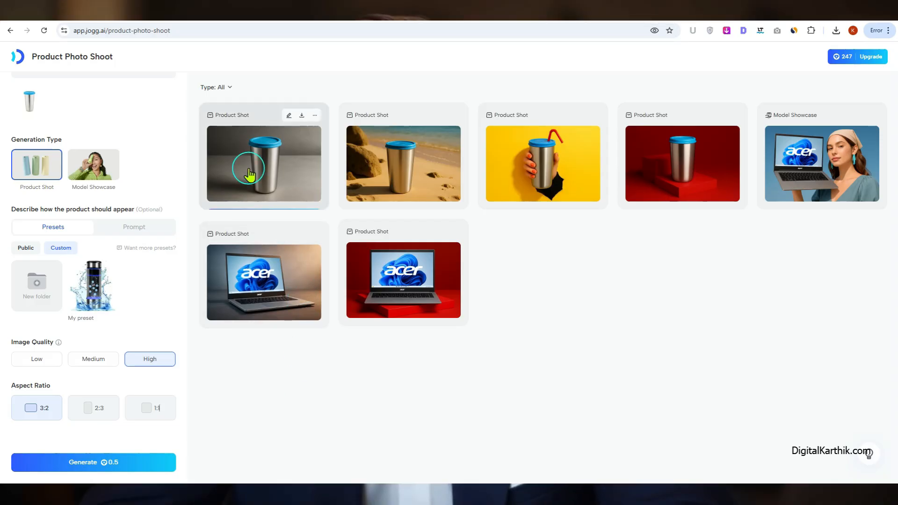
click(248, 165)
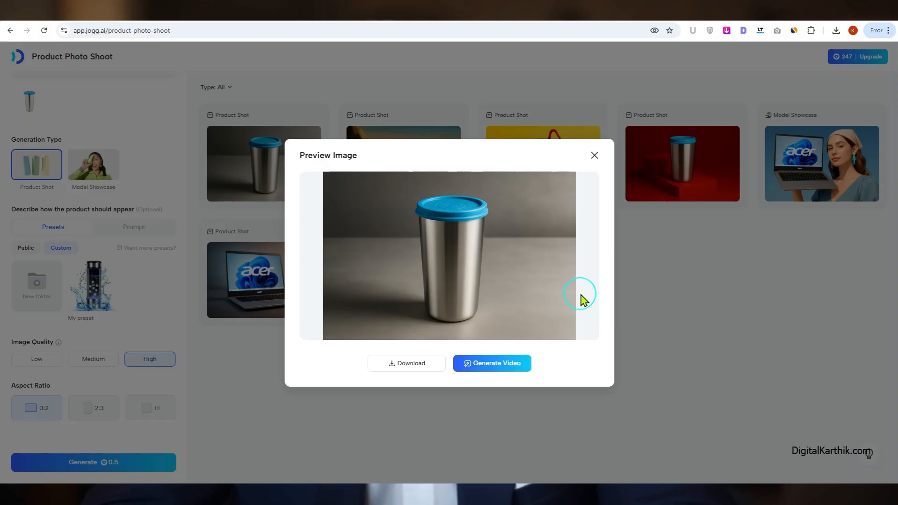
click(594, 155)
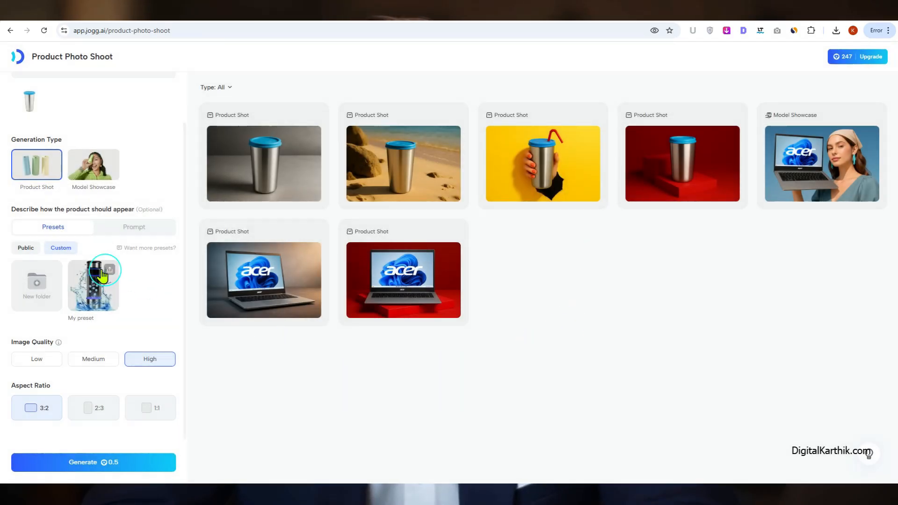
Select the hydrogen bottle reference in My preset, generate a tumbler product shot from it and preview the image
click(89, 301)
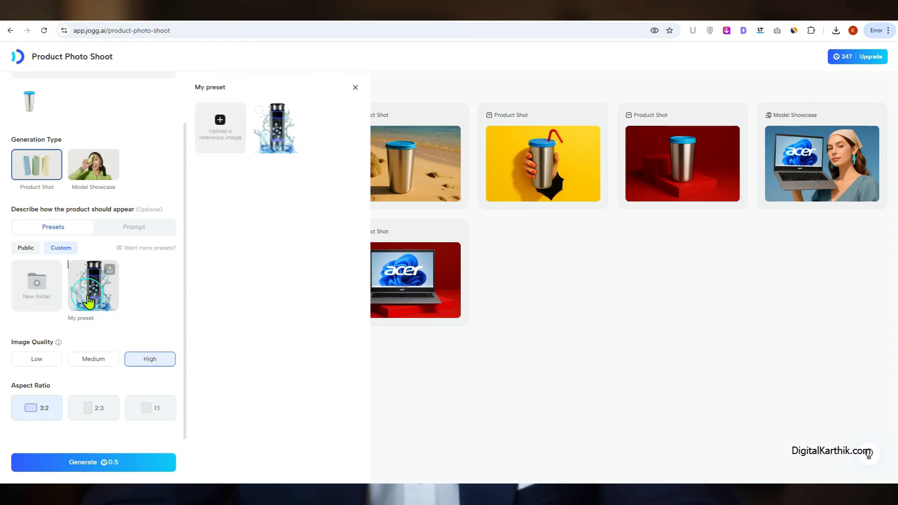
click(280, 131)
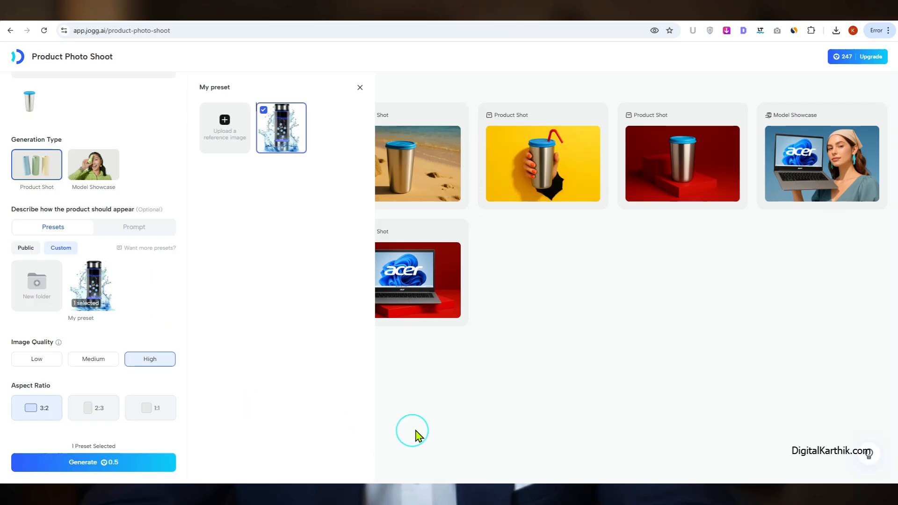
click(90, 468)
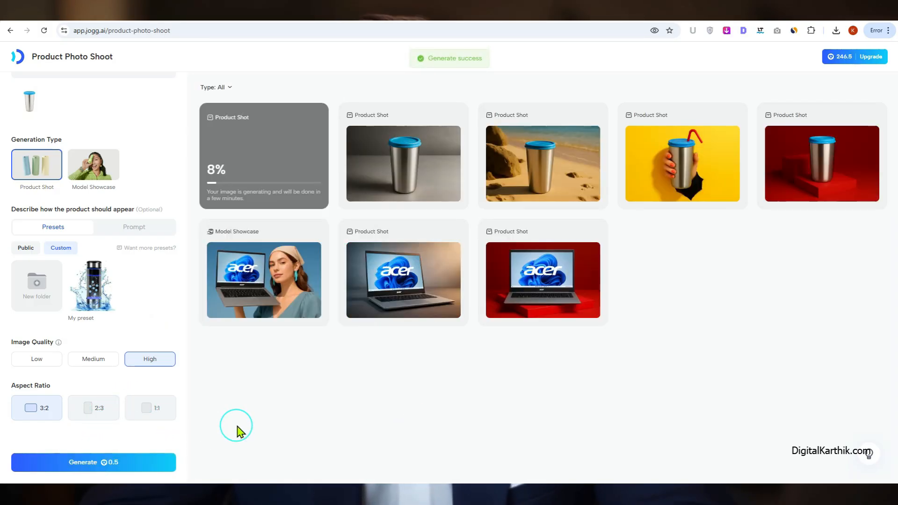
click(271, 163)
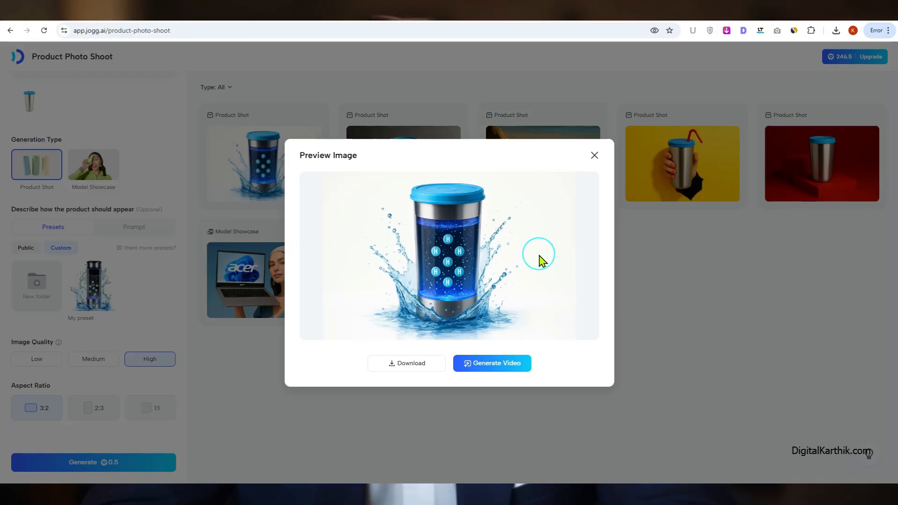
click(593, 156)
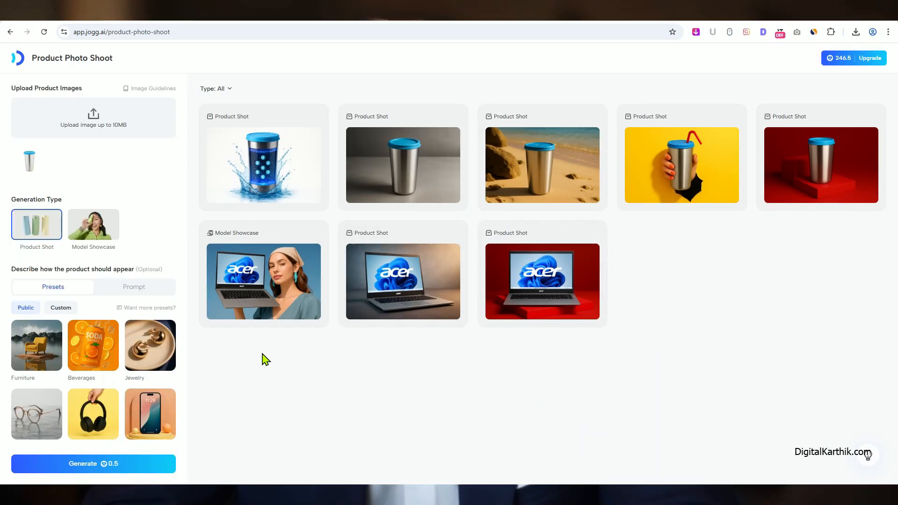
Set the generation type to Model Showcase and switch the product description from presets to a written prompt
click(132, 288)
click(132, 331)
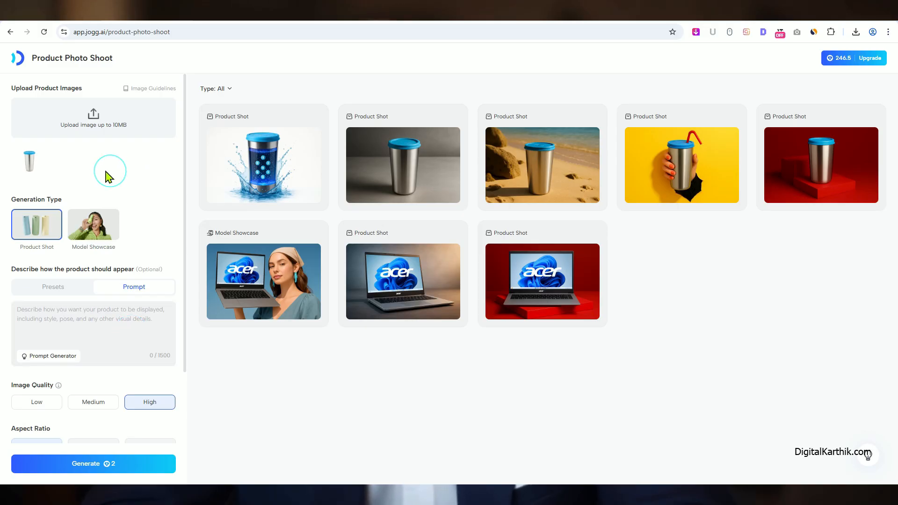
click(92, 233)
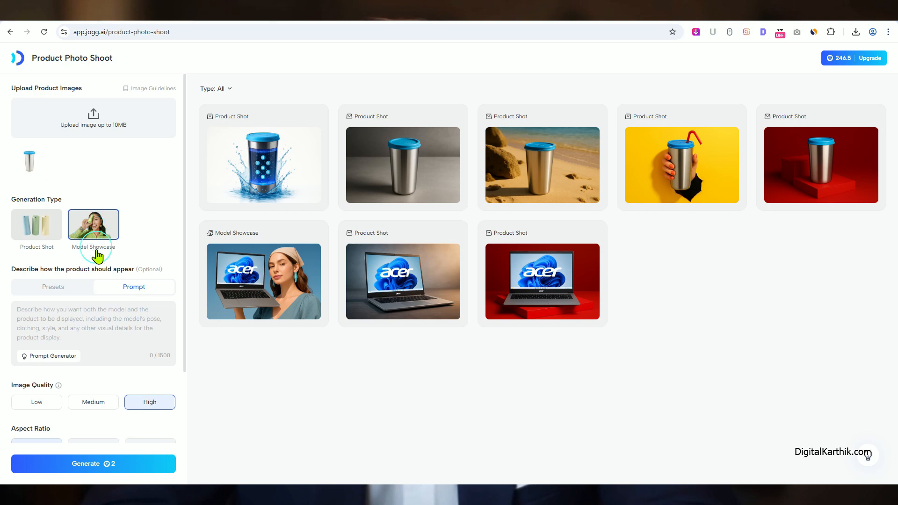
click(106, 328)
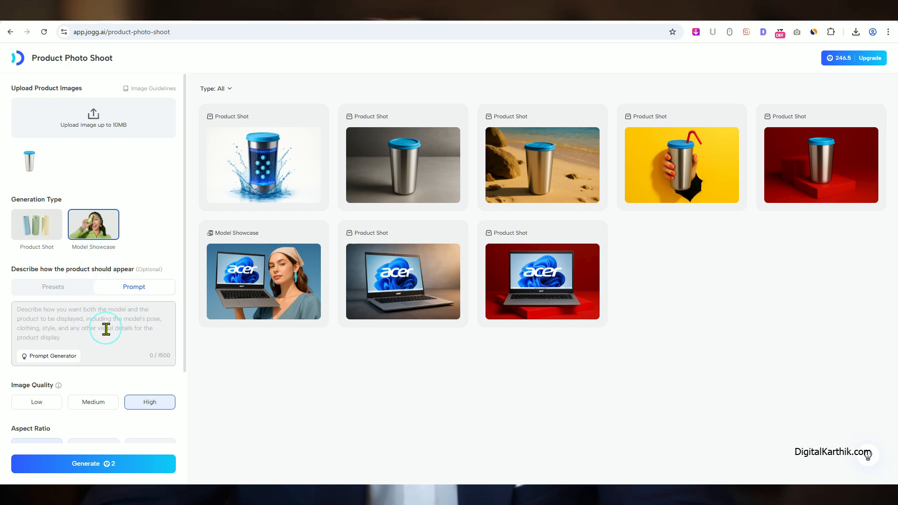
click(71, 288)
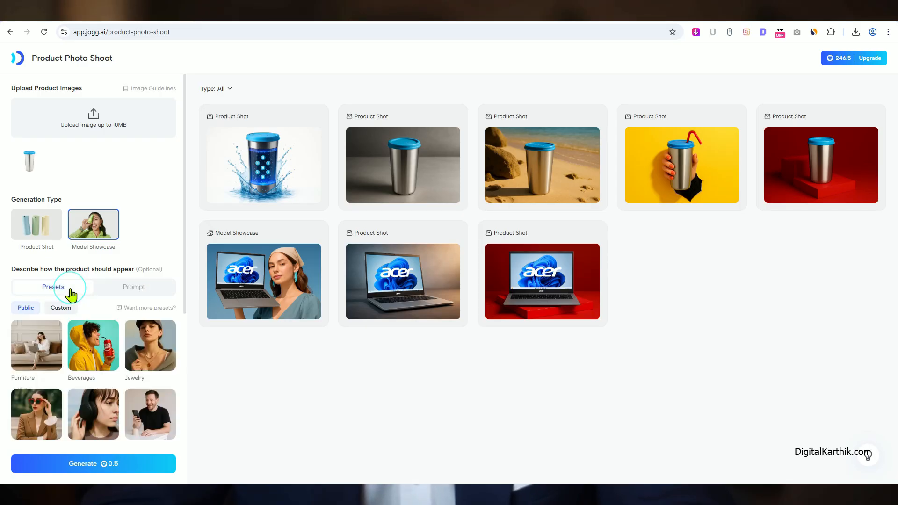
click(145, 288)
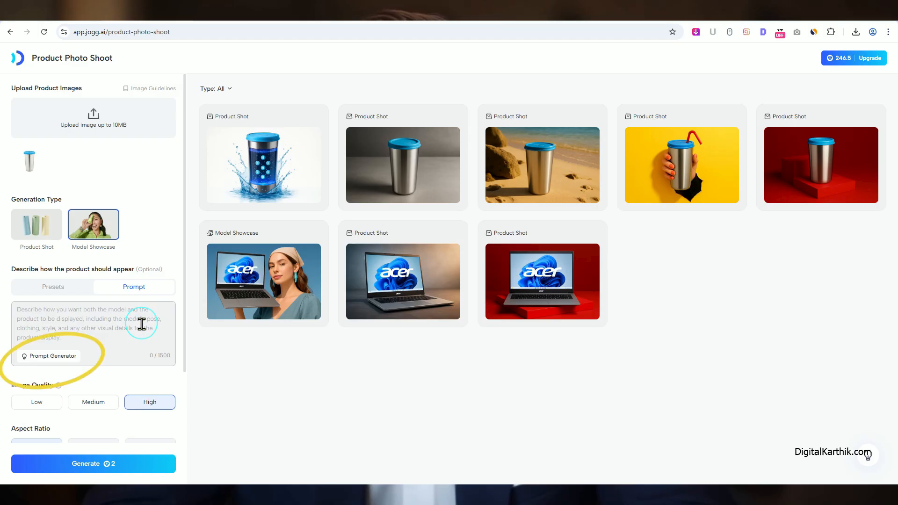
In the Prompt Generator, choose the cinematic shallow-depth-of-field style, the minimalist open kitchen background and the dynamic composition with balanced space
click(74, 359)
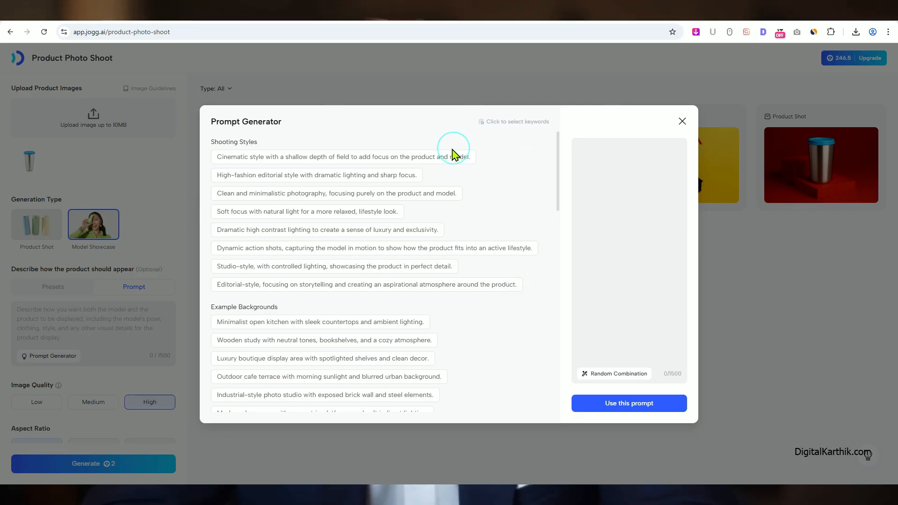
click(428, 164)
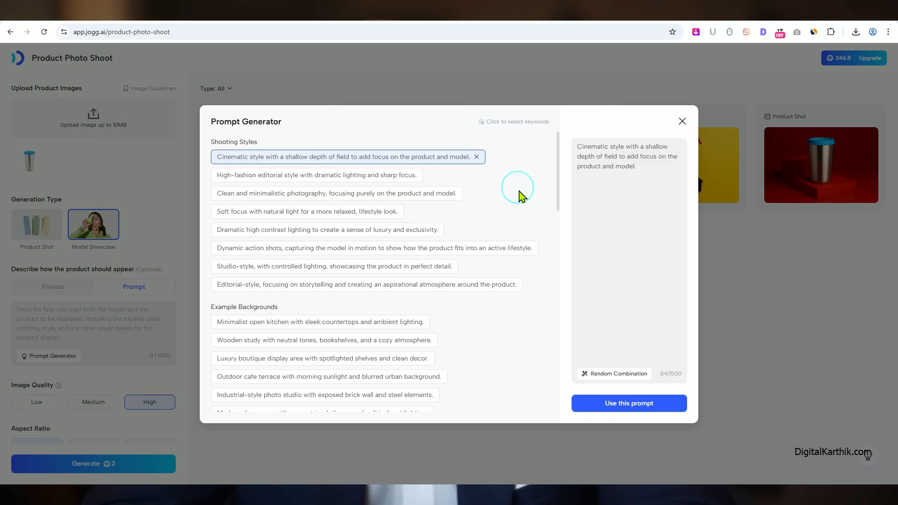
click(377, 322)
scroll(486, 315, down, 10)
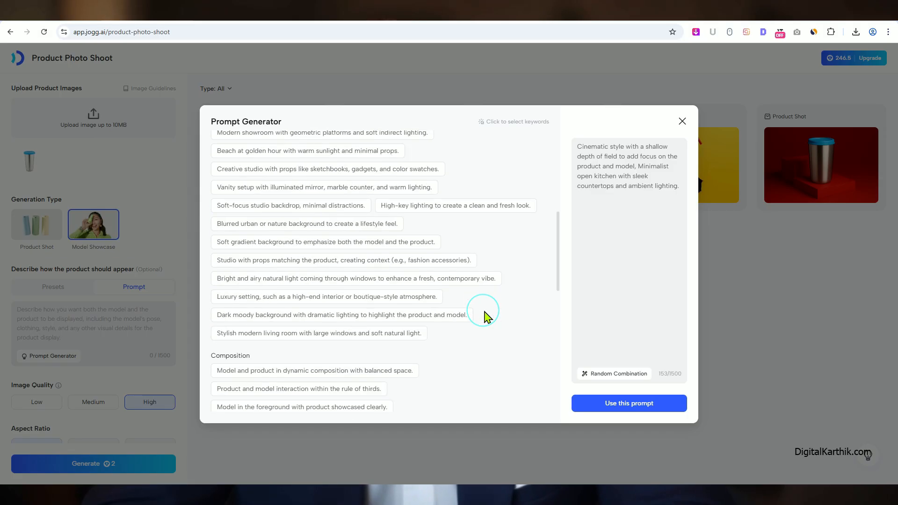
click(388, 234)
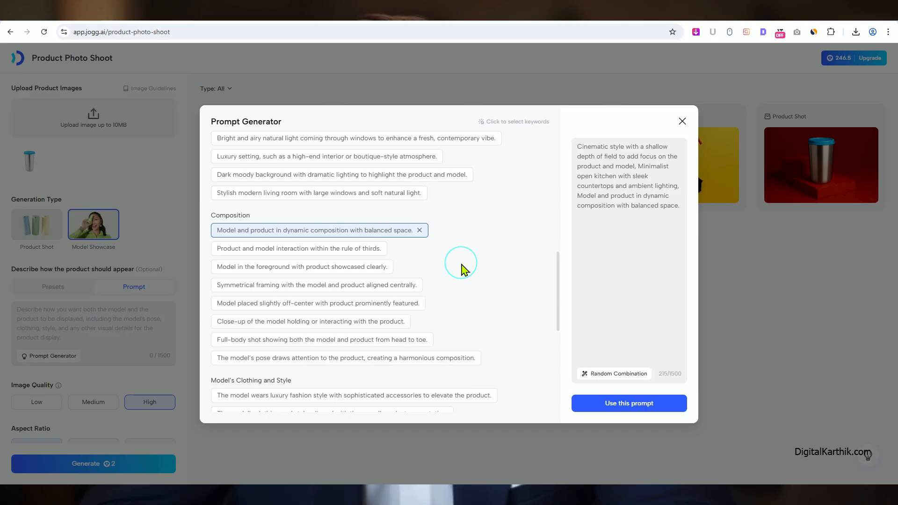
Add the luxury fashion clothing and the model interacting with the product in real life, and use the resulting prompt
scroll(462, 268, down, 3)
click(414, 260)
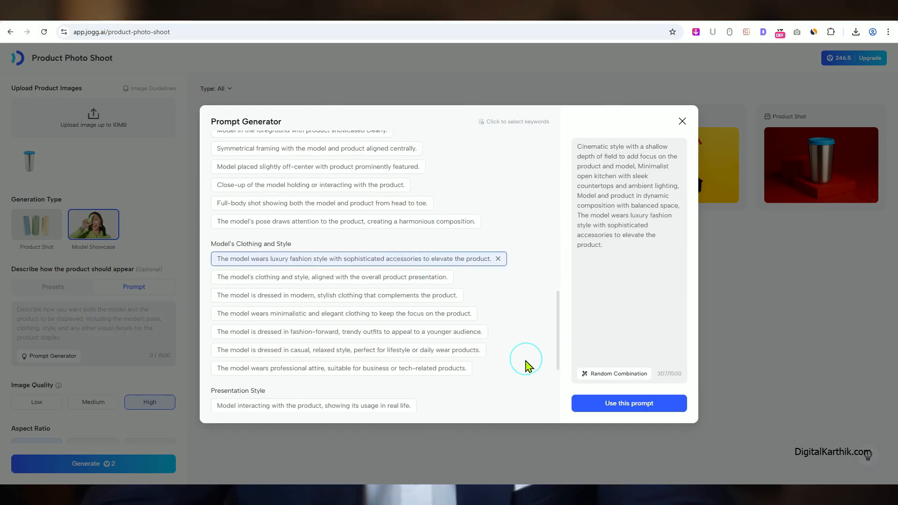
scroll(515, 375, down, 3)
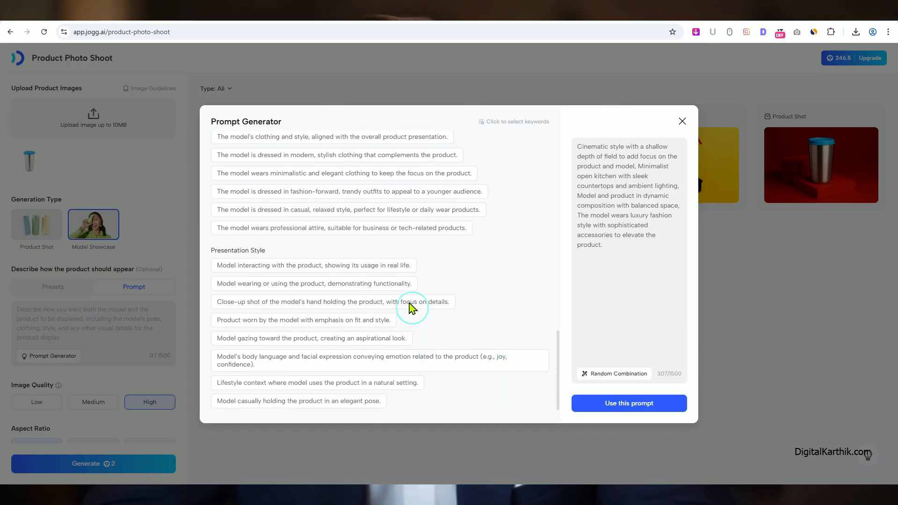
click(396, 268)
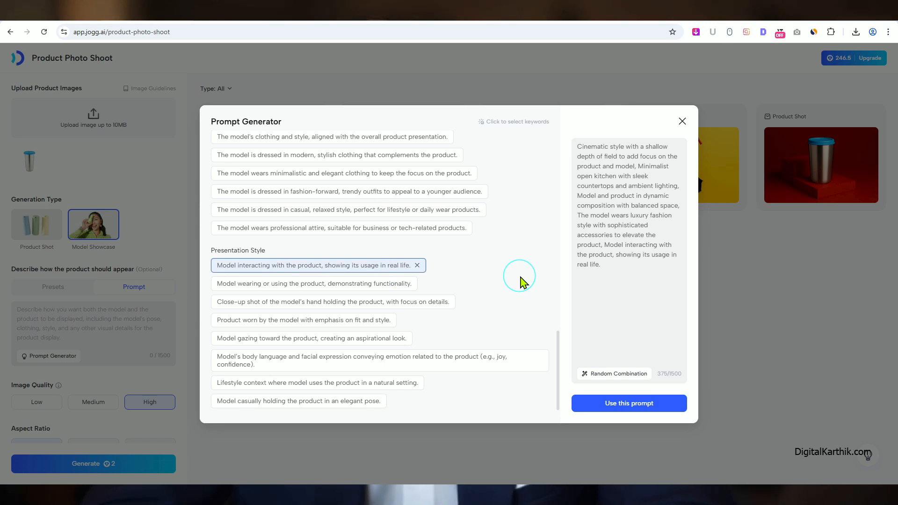
click(629, 403)
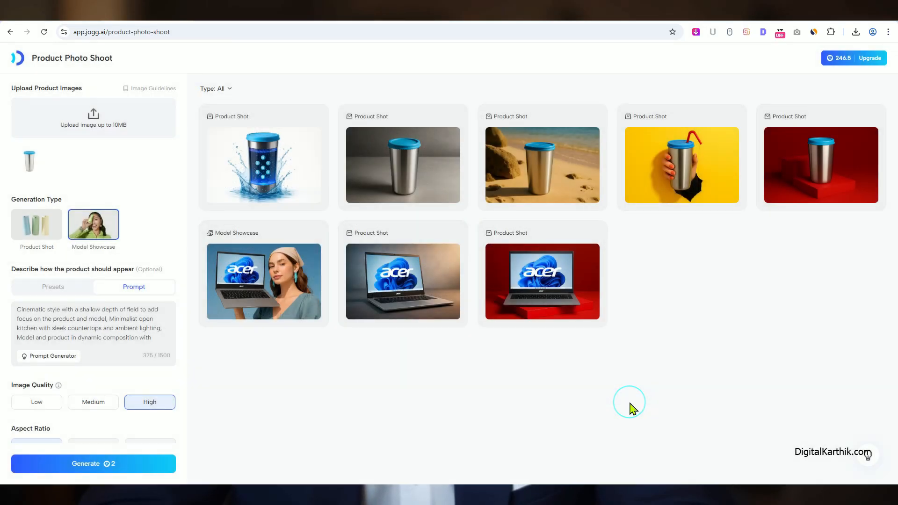
Generate four high-quality Model Showcase images in 3:2 aspect ratio from the prompt
scroll(105, 379, down, 2)
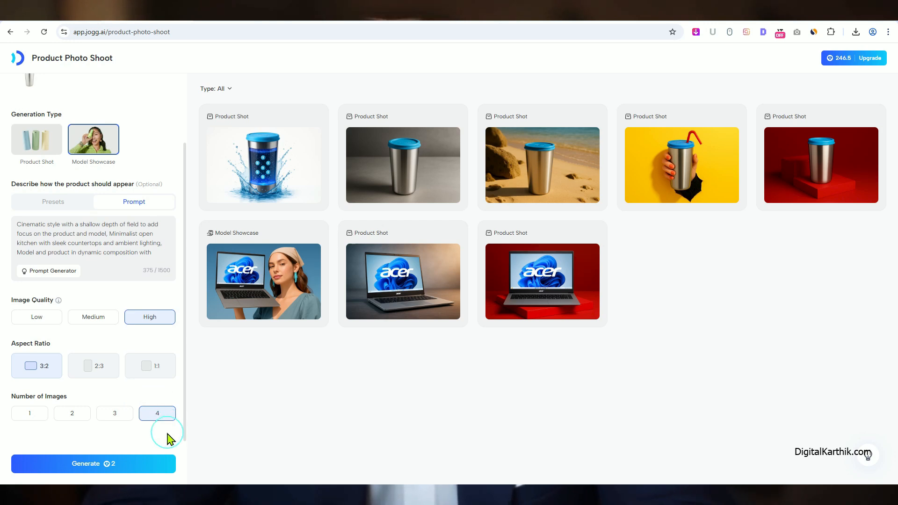
click(92, 465)
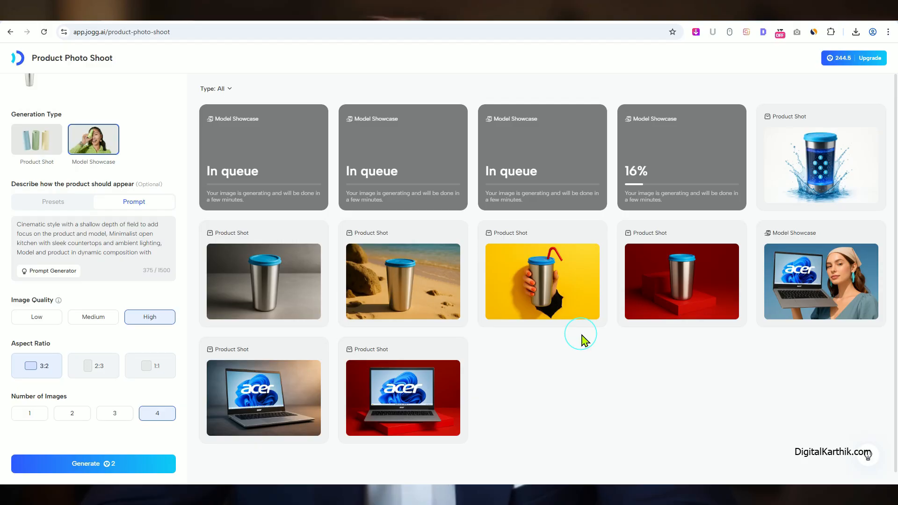
key(super+r)
key(Escape)
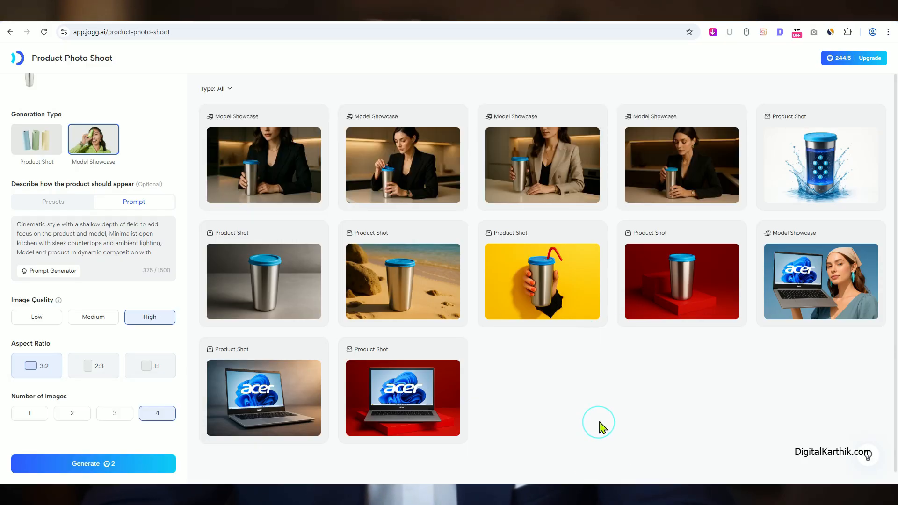
Preview the four generated model showcase images and download the fourth, with the woman in a black blazer holding the tumbler
click(261, 188)
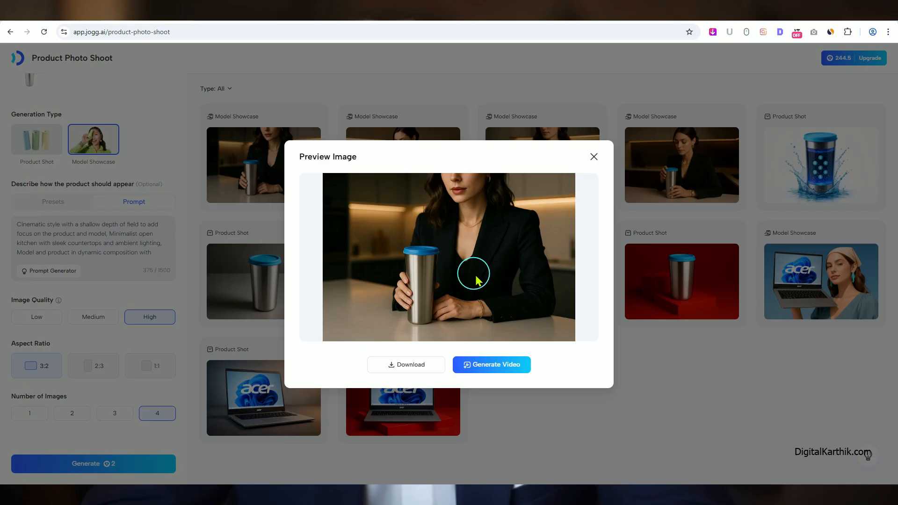
click(594, 158)
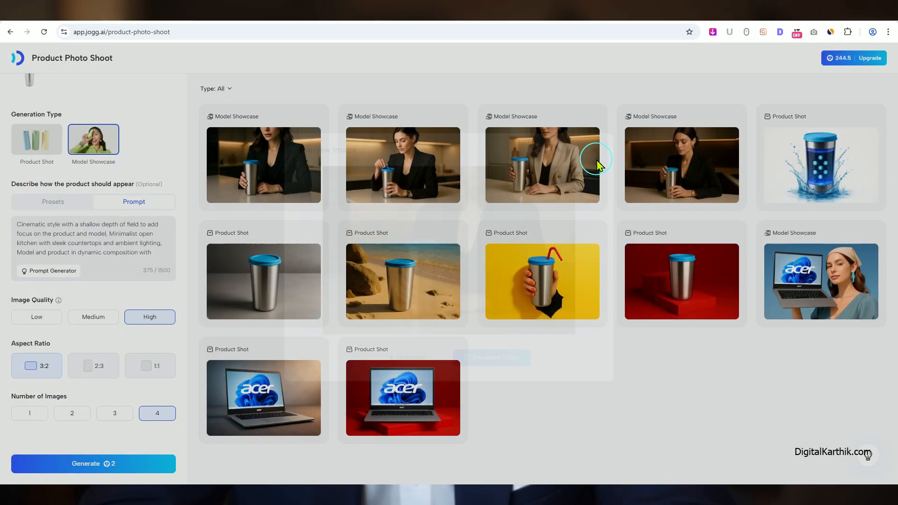
click(403, 169)
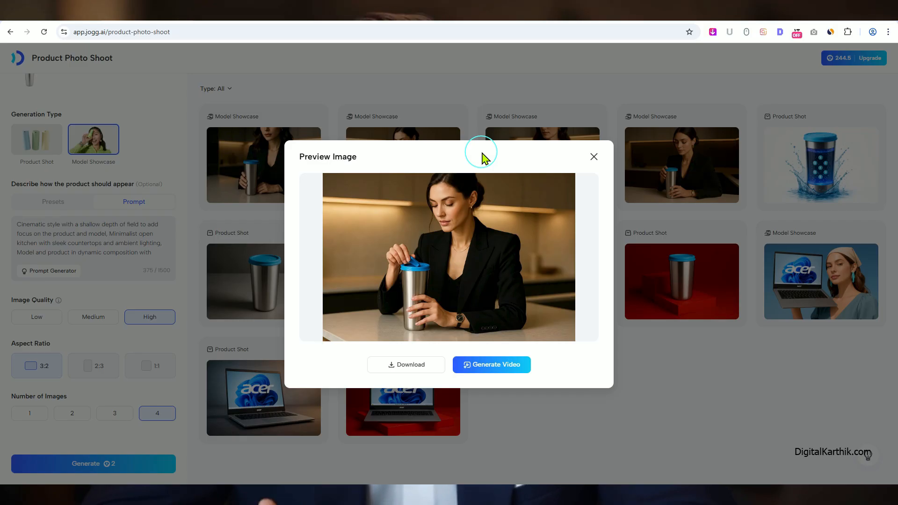
click(594, 157)
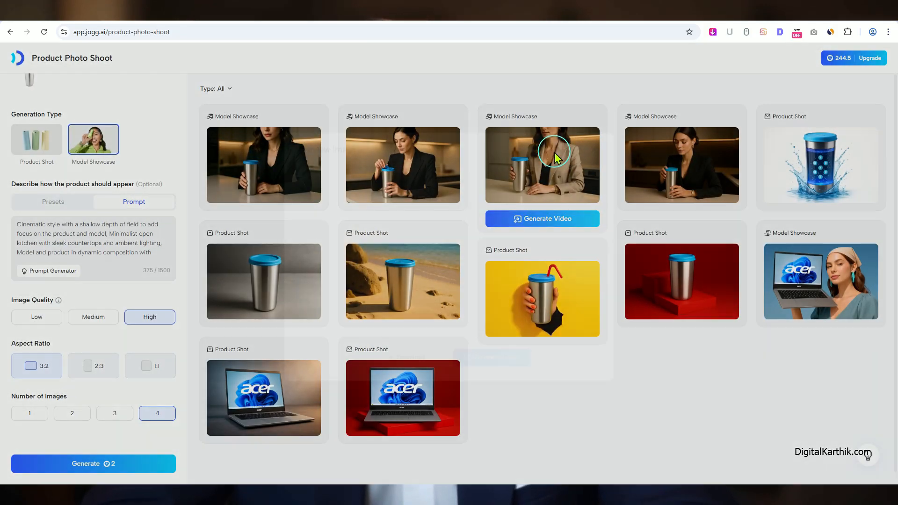
click(555, 157)
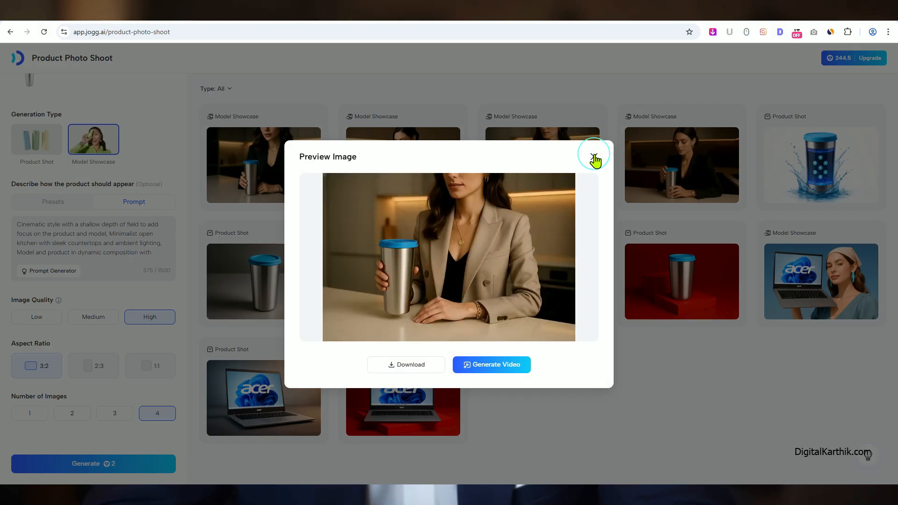
mouse_move(642, 174)
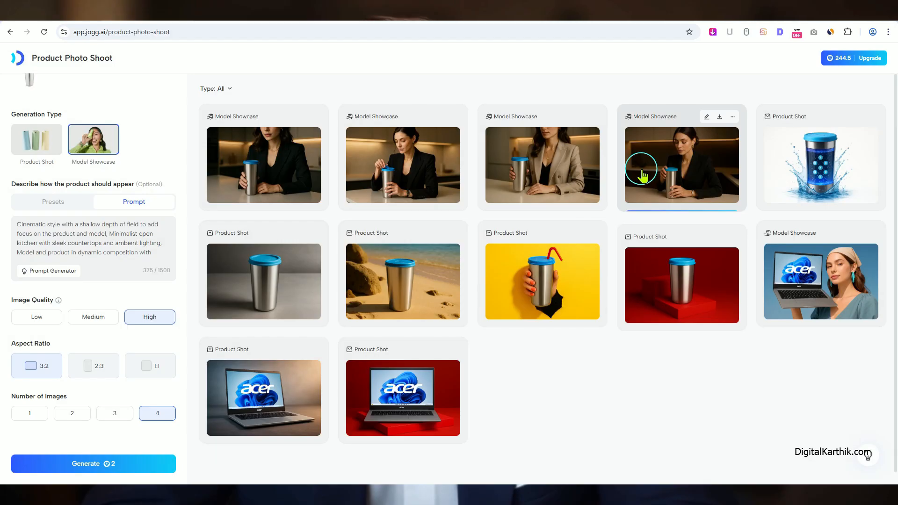
click(642, 174)
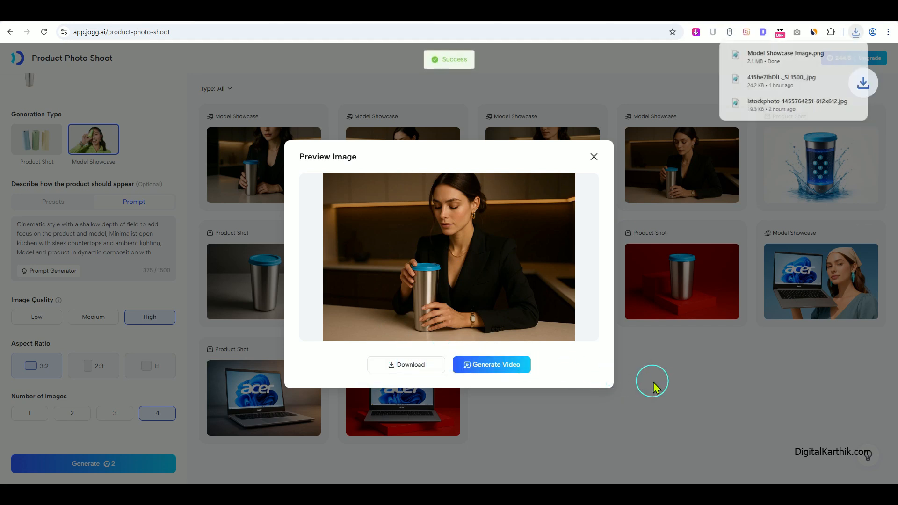
click(713, 379)
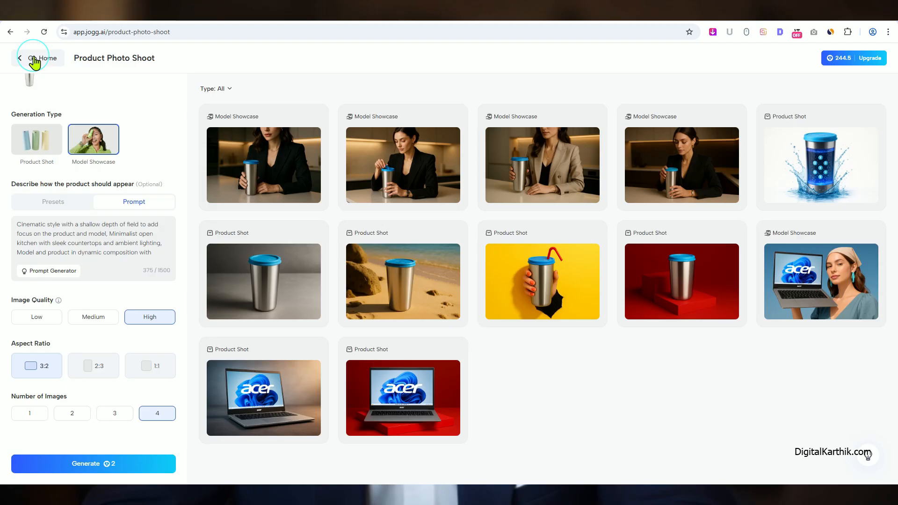
Return to the home page, open the Product Avatar tool and upload the steel tumbler picture from Downloads as the product image
click(21, 58)
scroll(216, 310, down, 3)
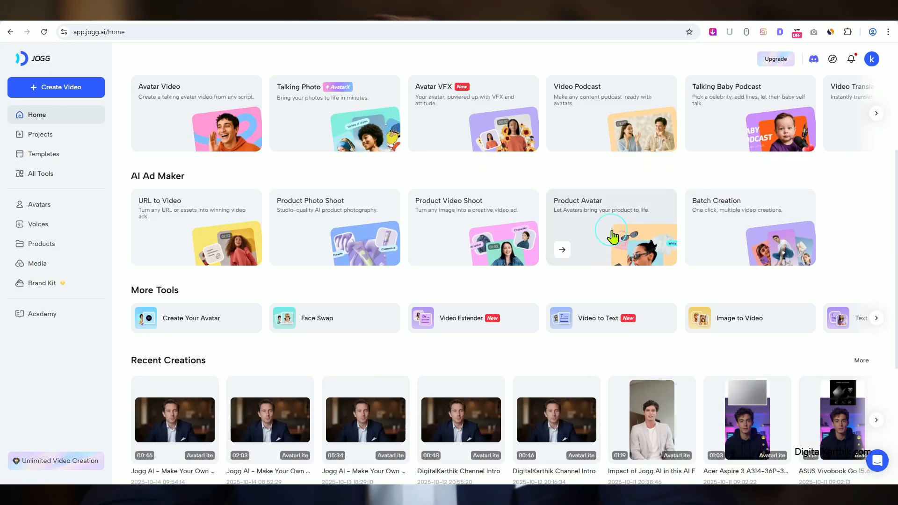
click(613, 237)
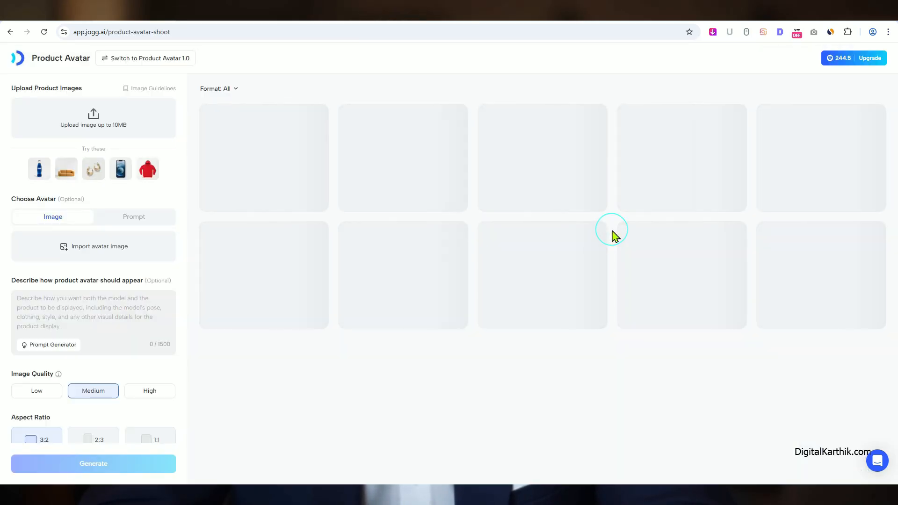
click(88, 121)
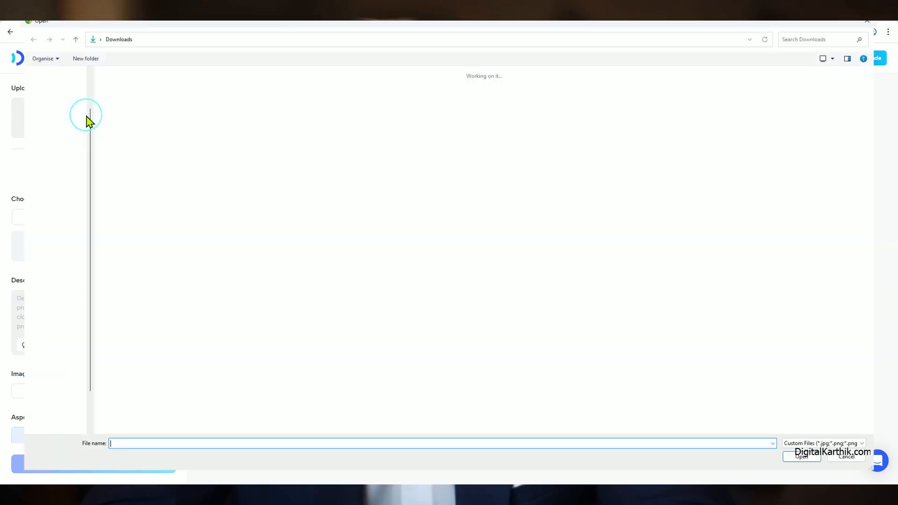
click(264, 139)
double_click(264, 139)
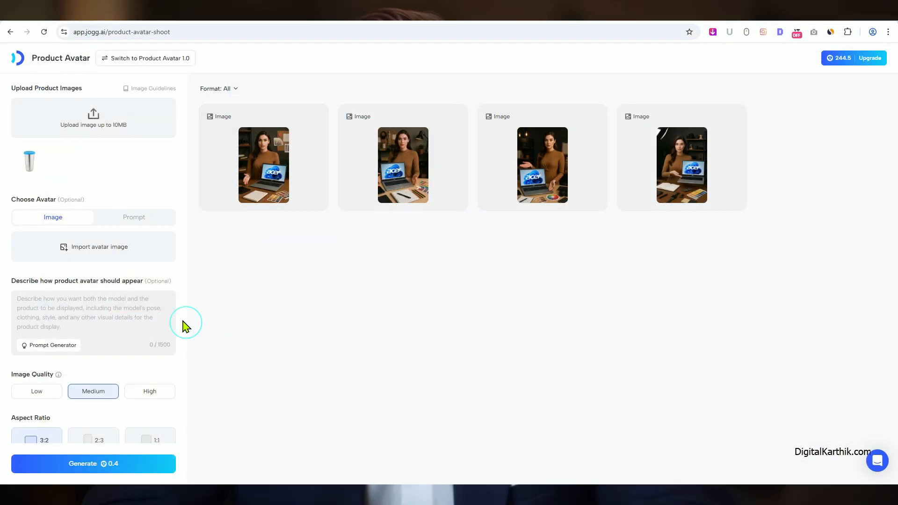
Import Model Showcase Image.png from Downloads as the avatar image
click(99, 244)
click(79, 200)
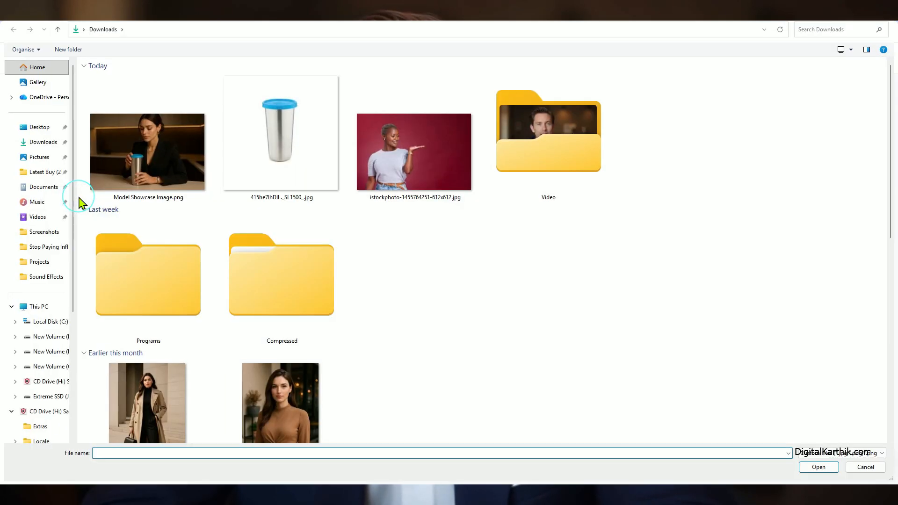
click(139, 145)
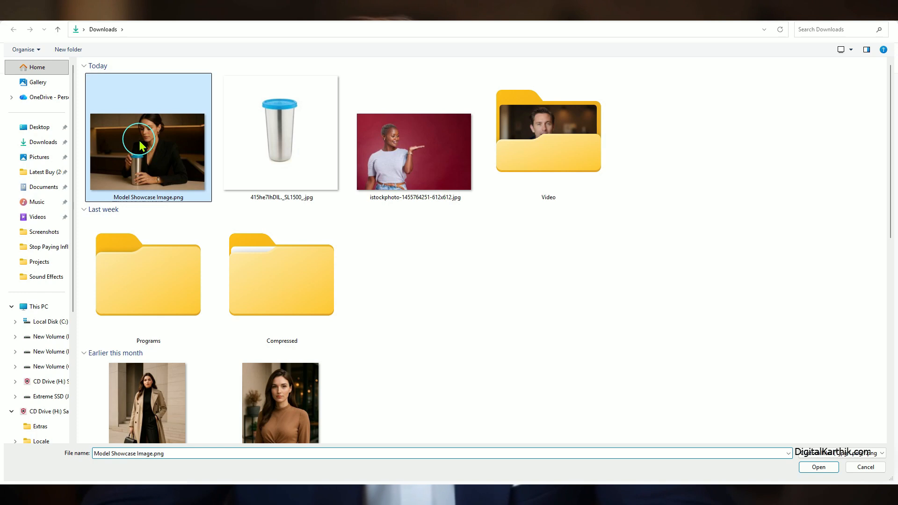
double_click(140, 145)
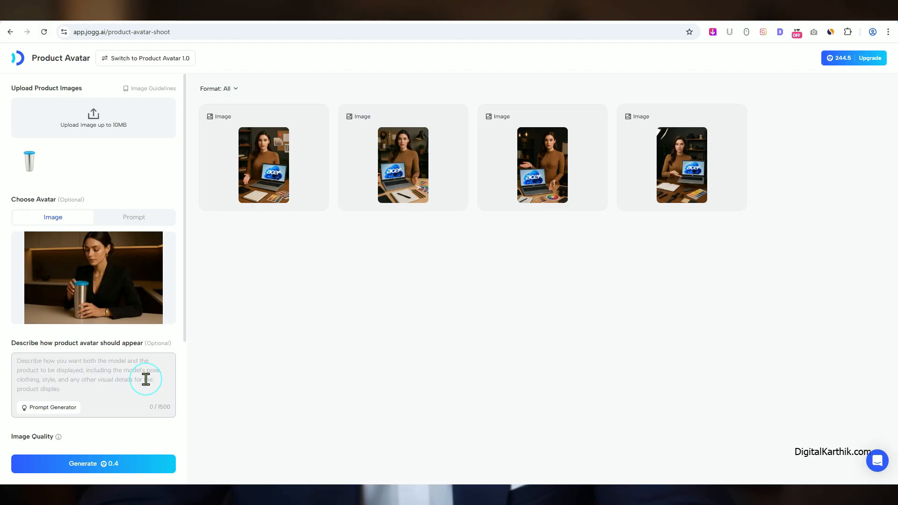
Build and apply a generated prompt combining the outdoor cafe terrace background, Instructional demo style and presenting the product directly to the camera with a confident expression
scroll(146, 379, down, 3)
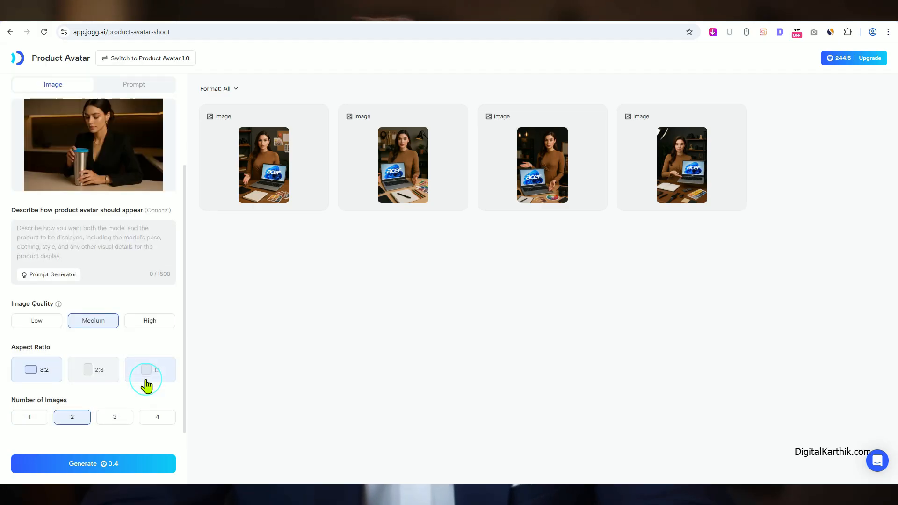
click(46, 272)
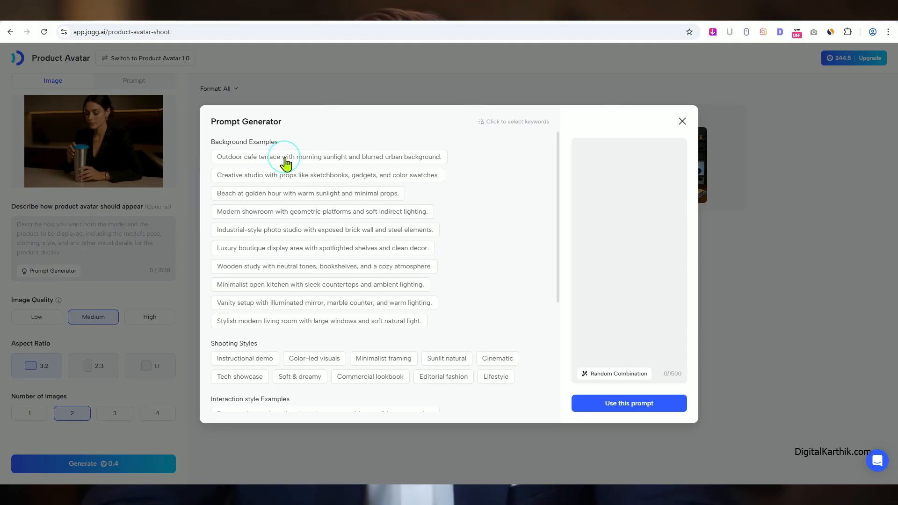
click(286, 164)
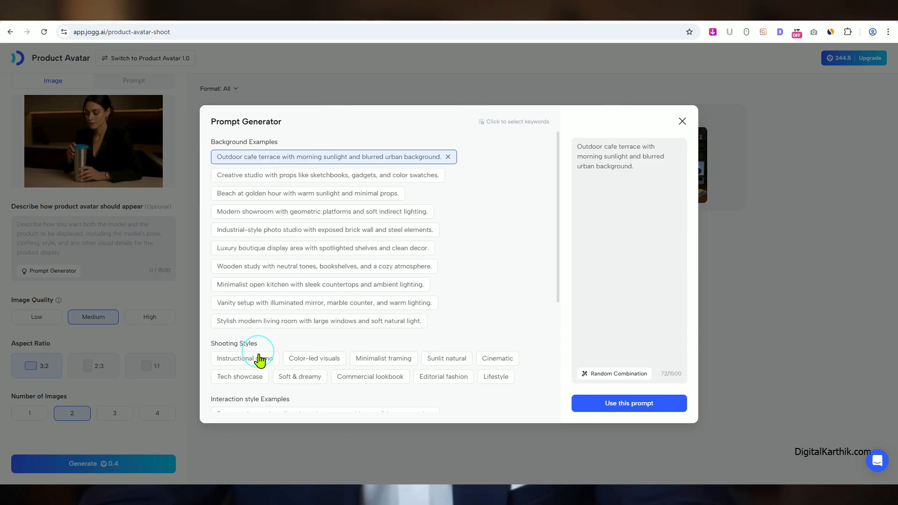
click(259, 362)
scroll(316, 344, down, 3)
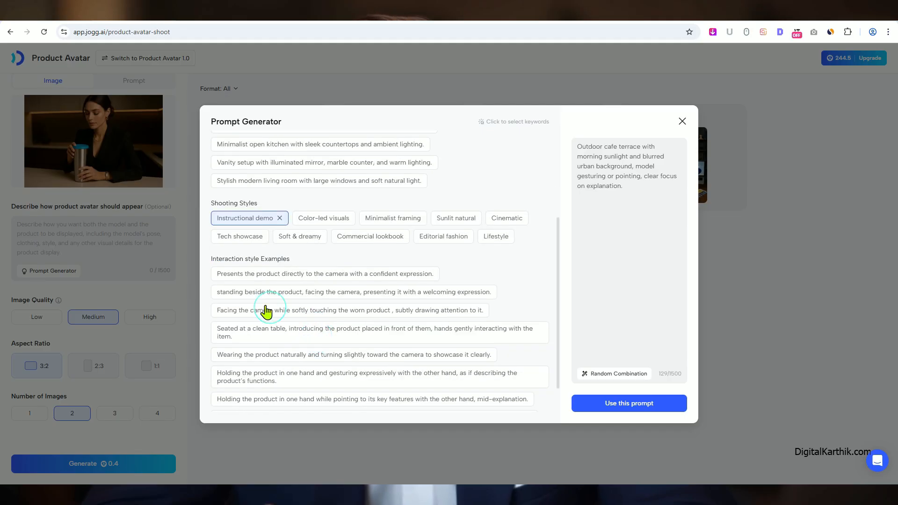
click(238, 282)
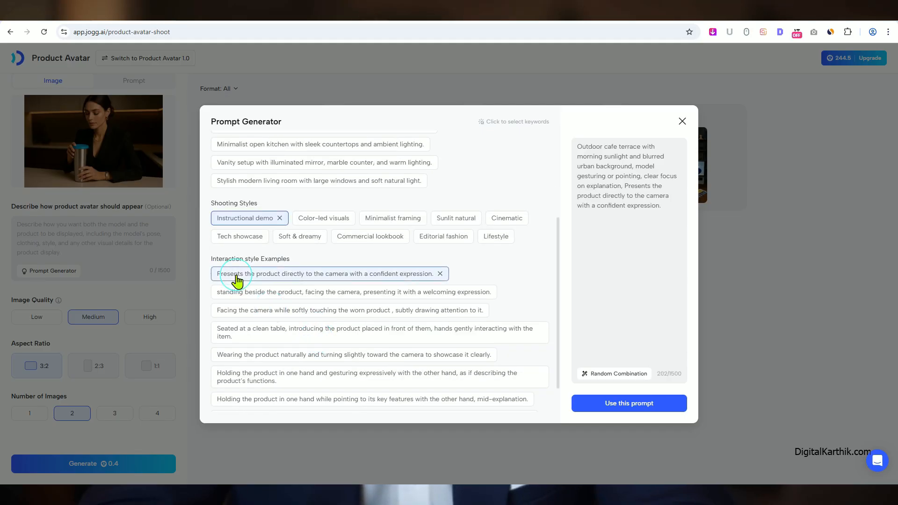
scroll(526, 331, down, 1)
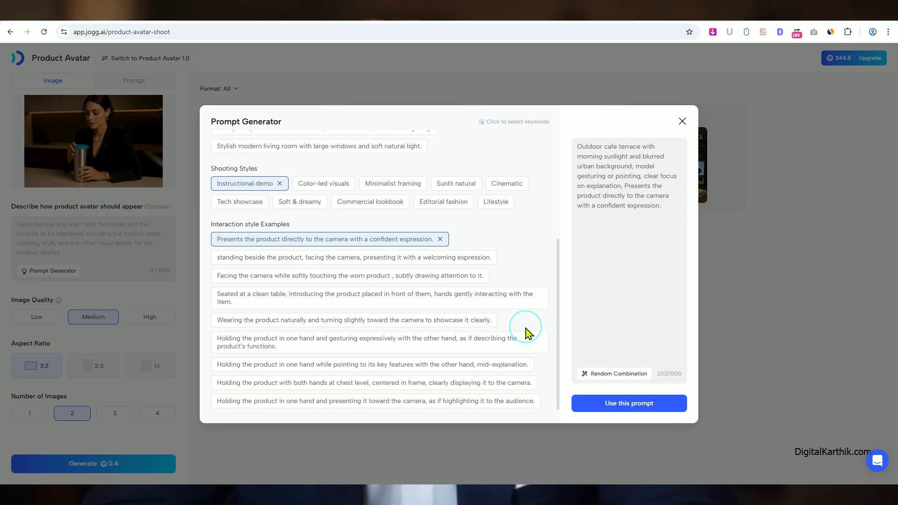
click(634, 406)
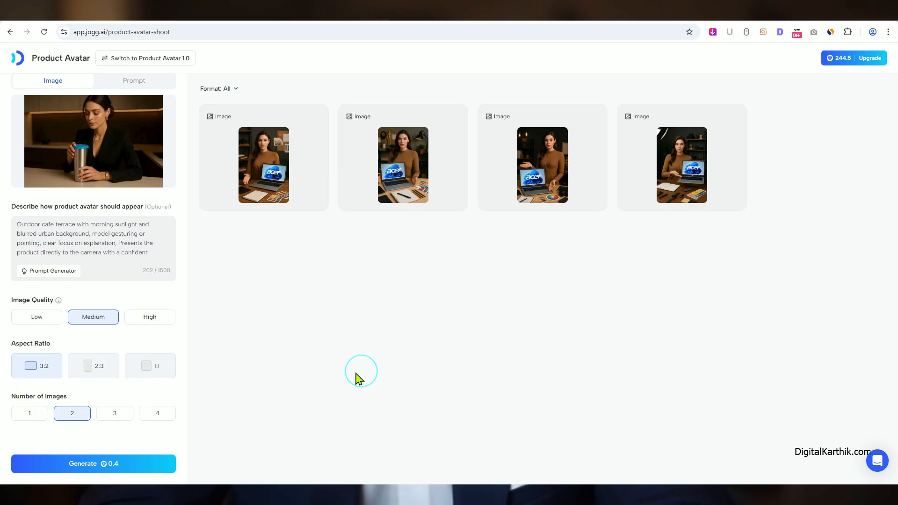
Generate four high-quality product avatar images in 3:2 aspect ratio from the cafe terrace prompt
click(148, 318)
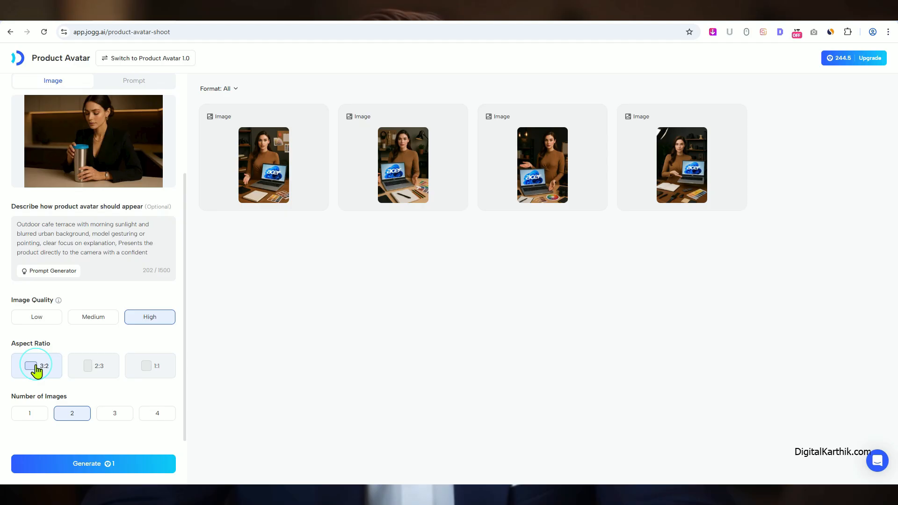
click(152, 414)
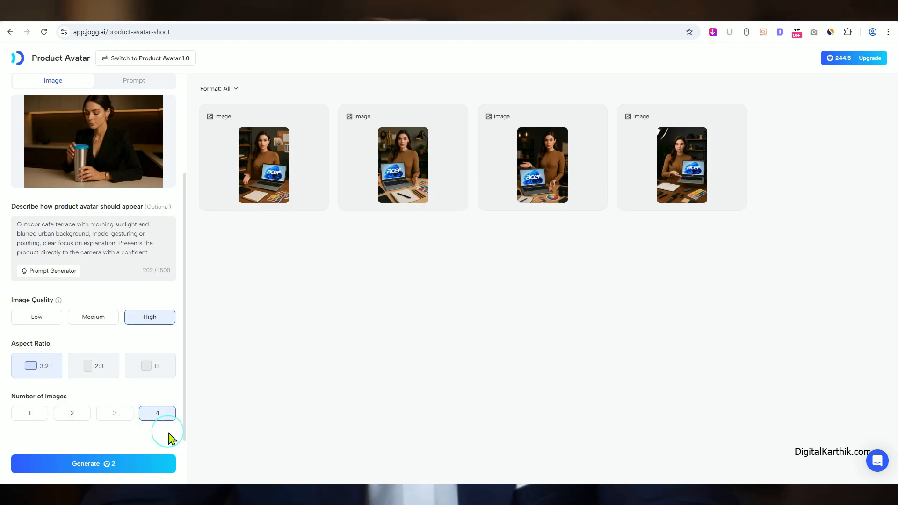
click(155, 466)
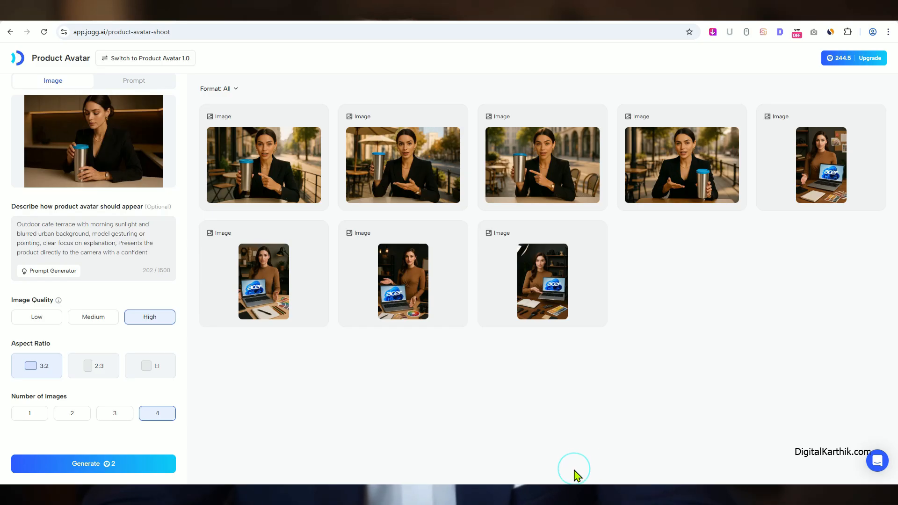
Preview each of the four generated cafe terrace images of the woman holding the tumbler
mouse_move(294, 197)
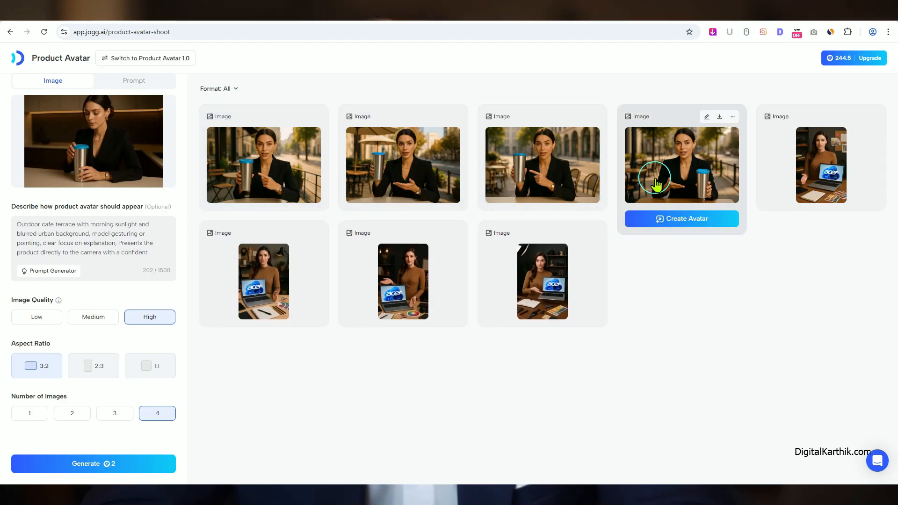
click(262, 170)
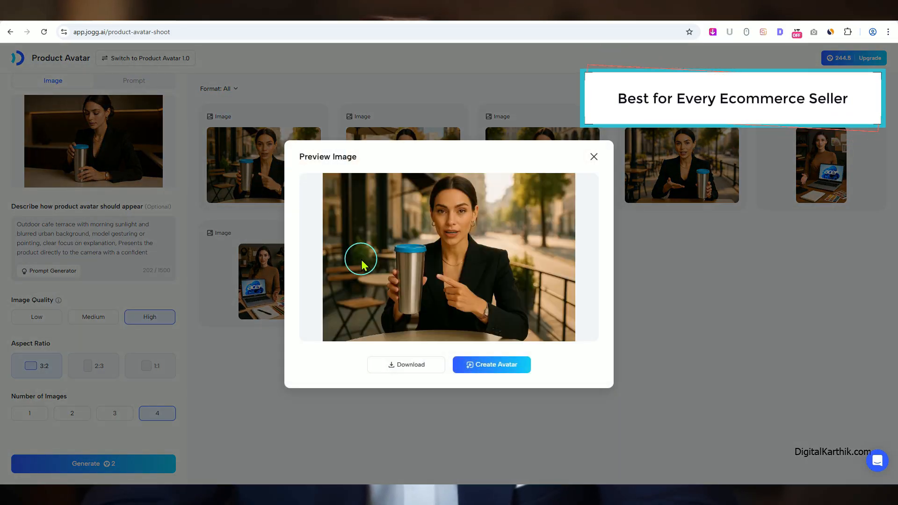
click(655, 280)
click(427, 185)
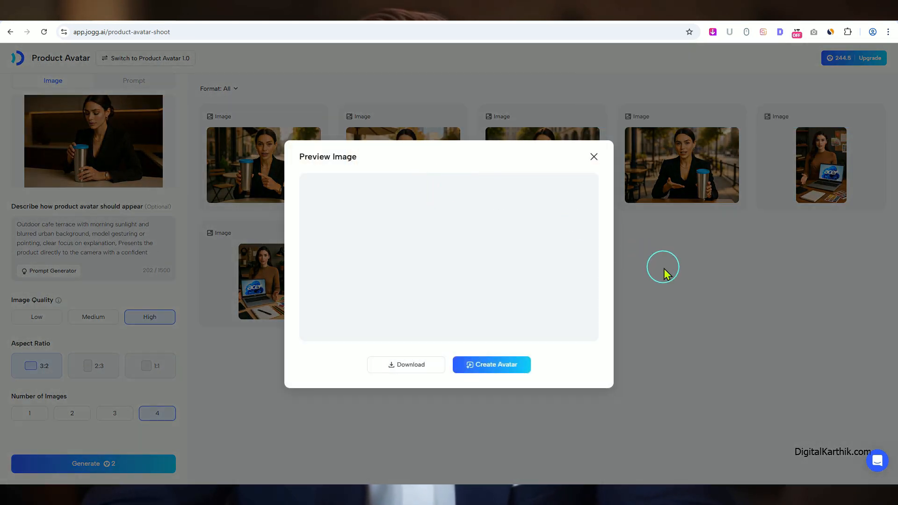
click(665, 274)
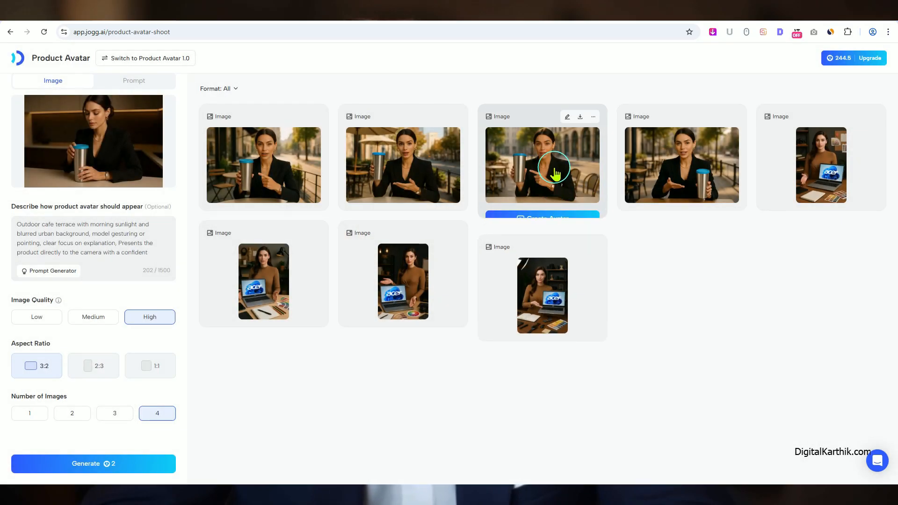
click(646, 187)
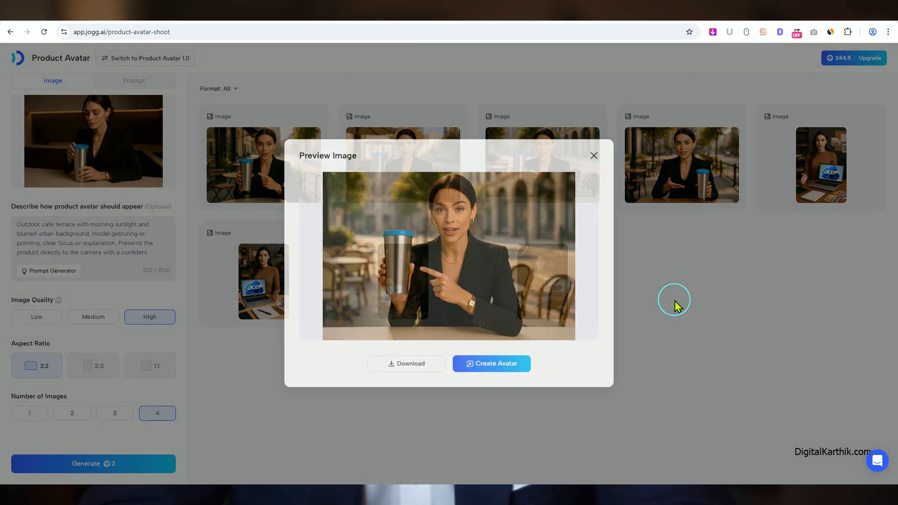
click(675, 303)
click(691, 175)
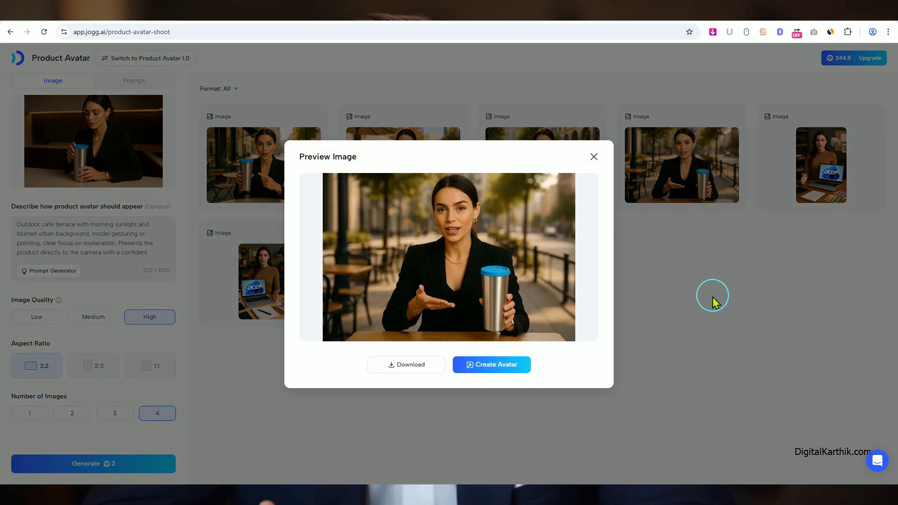
click(714, 302)
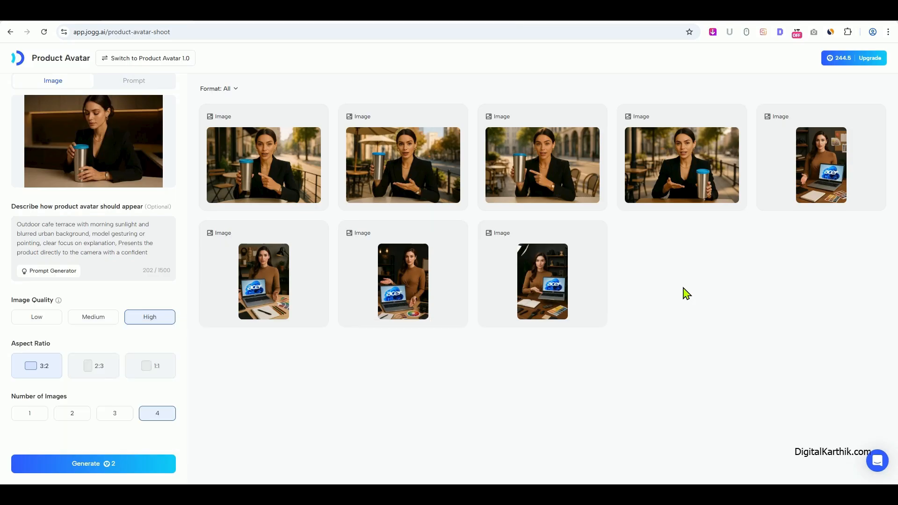
Download the third cafe terrace image, with the woman pointing at the tumbler, and open the Image to Video tool from the home page
click(580, 123)
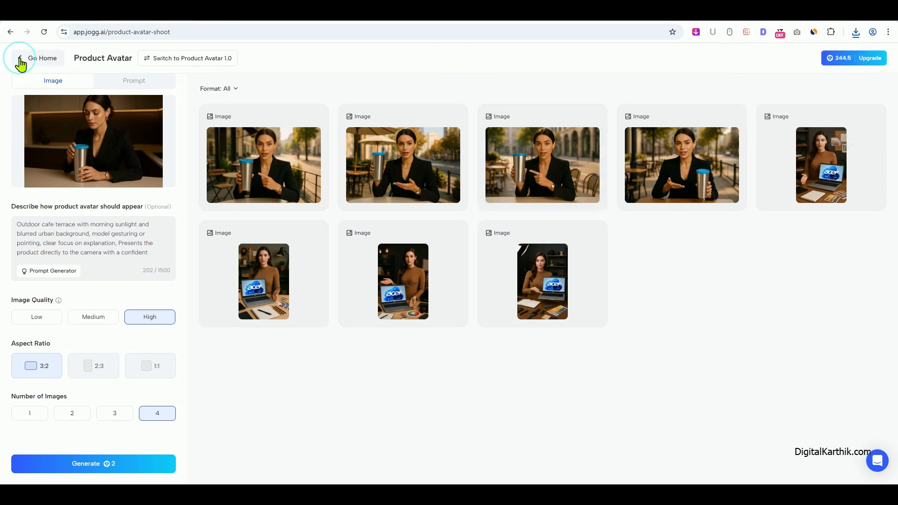
click(46, 62)
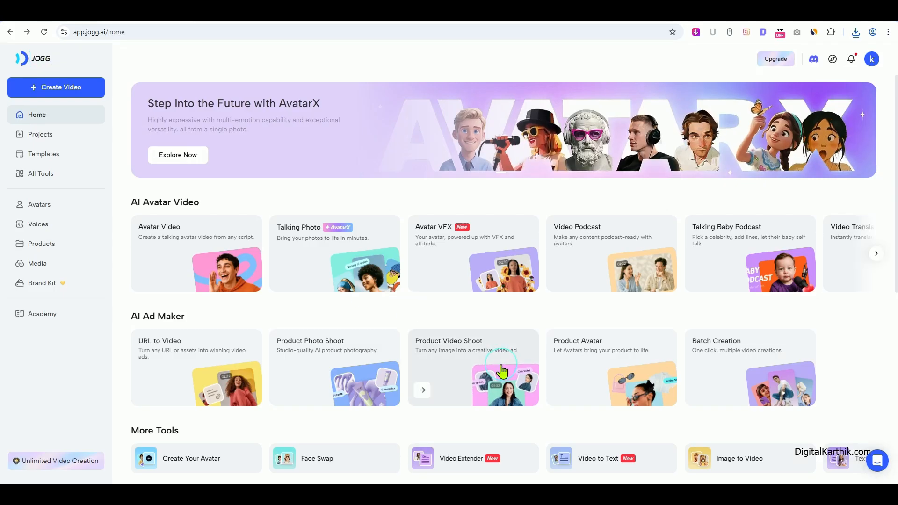
scroll(510, 337, down, 3)
click(743, 314)
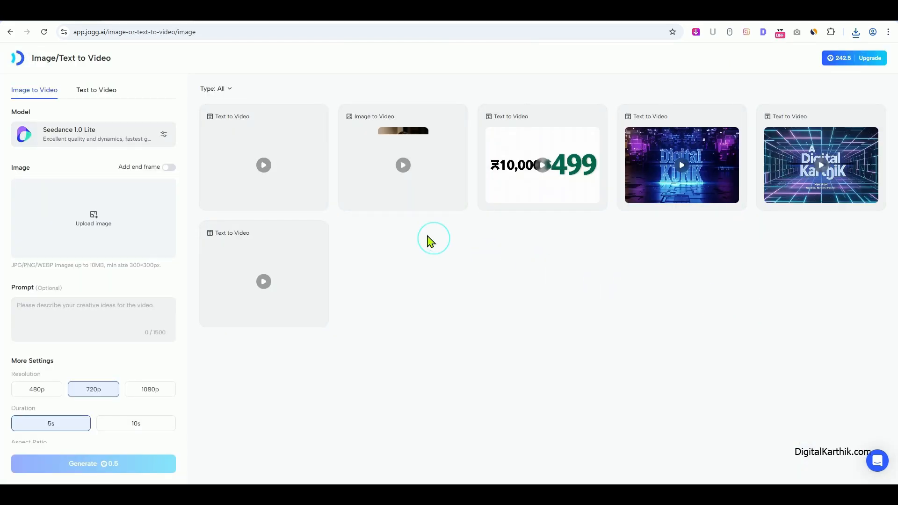
Look through the available video models and choose Kling 2.1 PRO
click(91, 137)
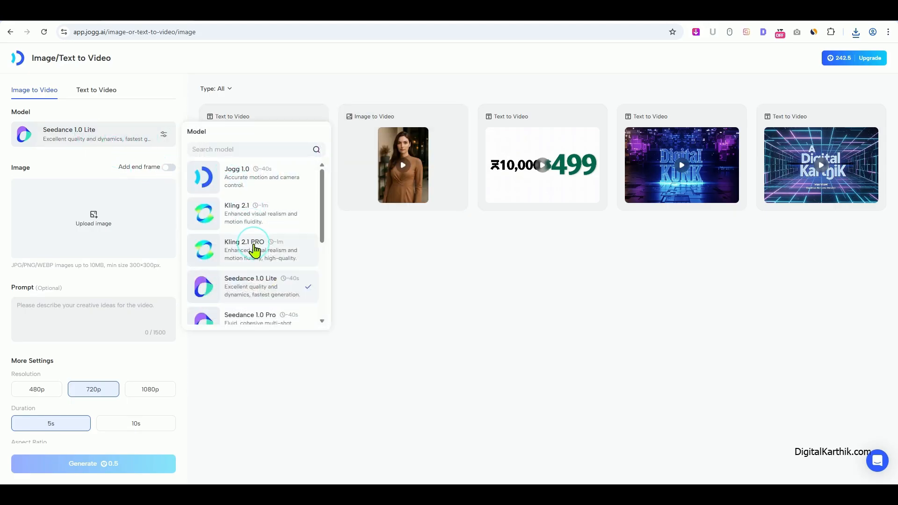
scroll(253, 252, down, 4)
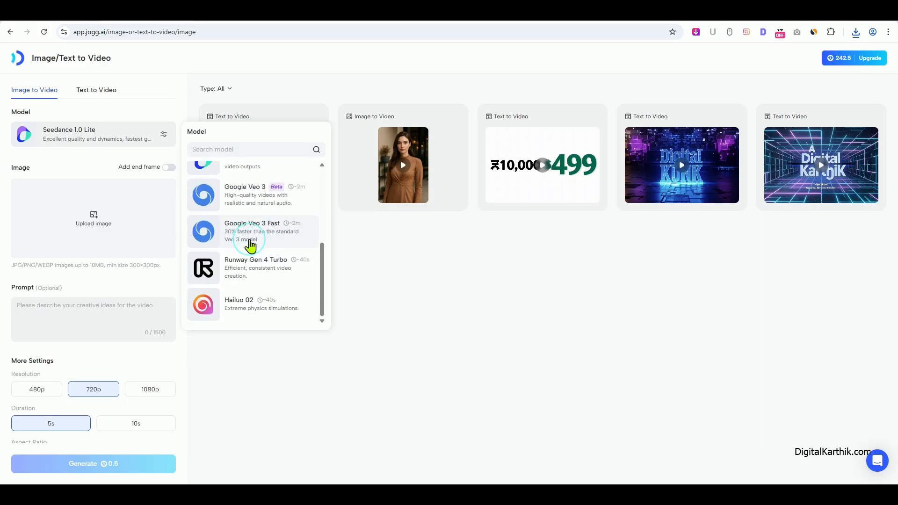
scroll(290, 286, up, 4)
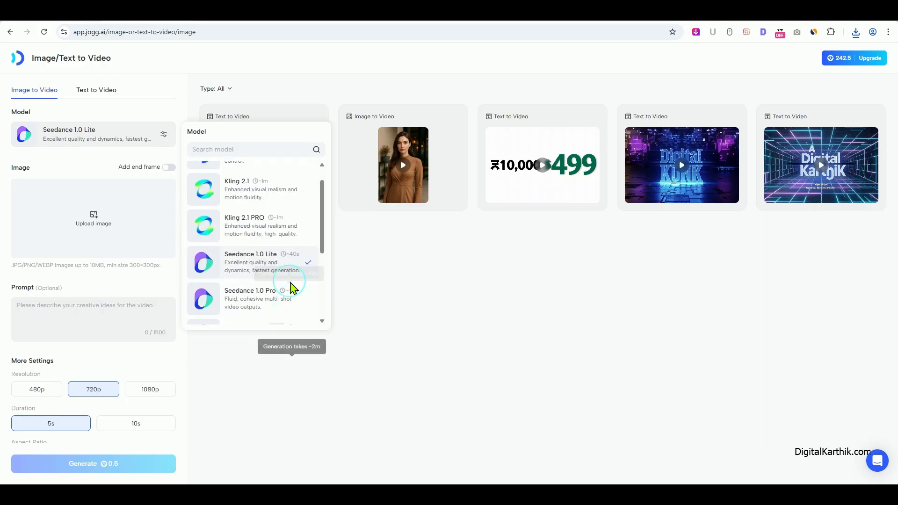
scroll(262, 299, down, 1)
scroll(286, 295, up, 1)
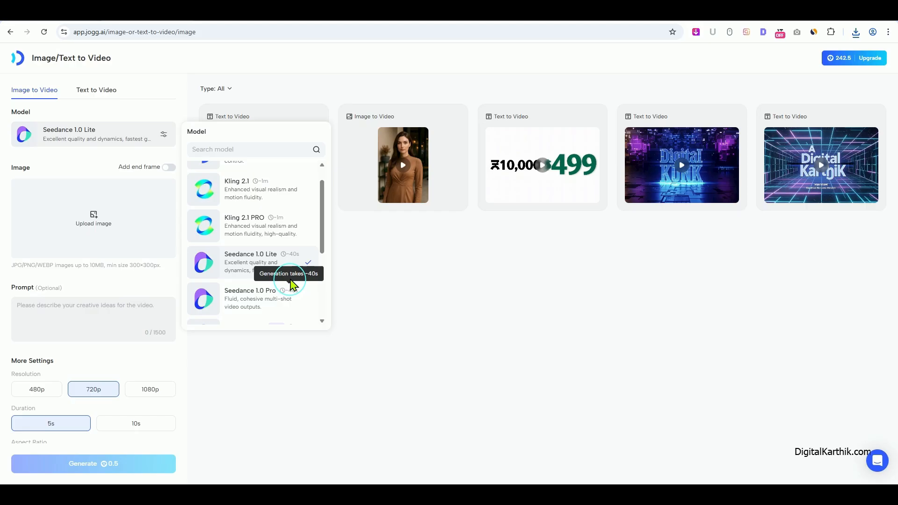
scroll(286, 292, down, 1)
scroll(260, 249, up, 1)
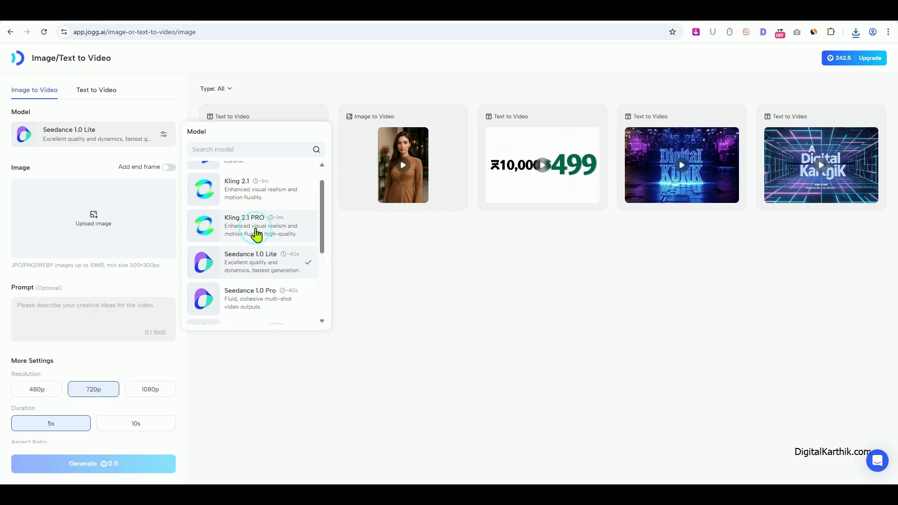
click(255, 232)
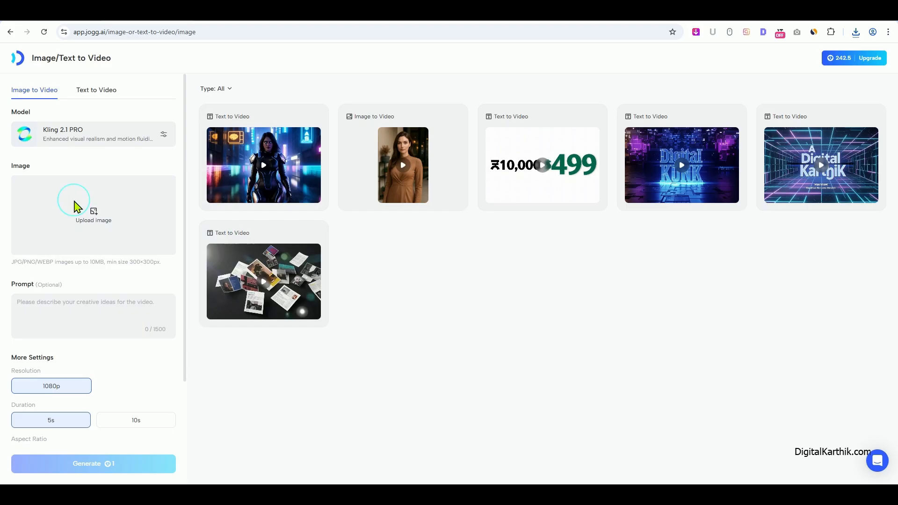
Upload the downloaded cafe terrace picture of the woman pointing at the tumbler as the video's source image
click(77, 206)
click(149, 150)
key(Return)
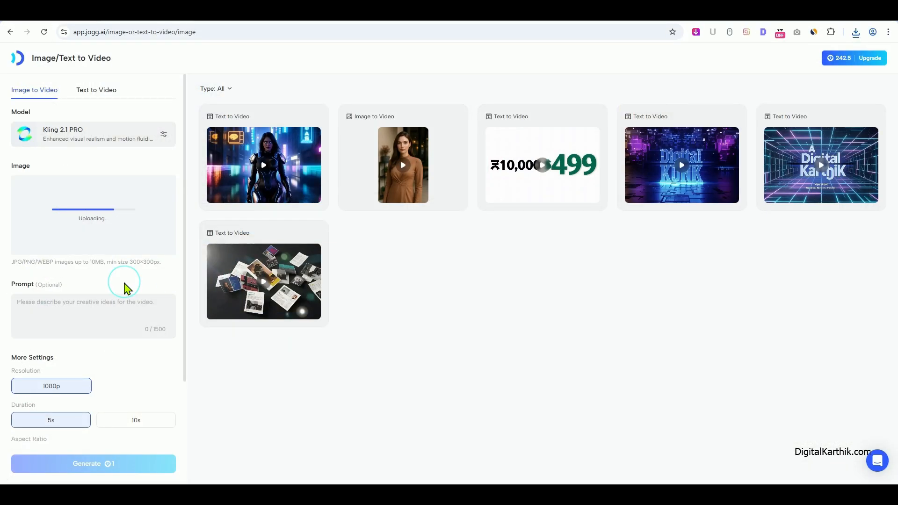
Generate a video with the prompt "Make a model pointing the Tumbler 2 times with a smile" and open its preview
click(114, 301)
scroll(66, 245, down, 2)
text(Mak)
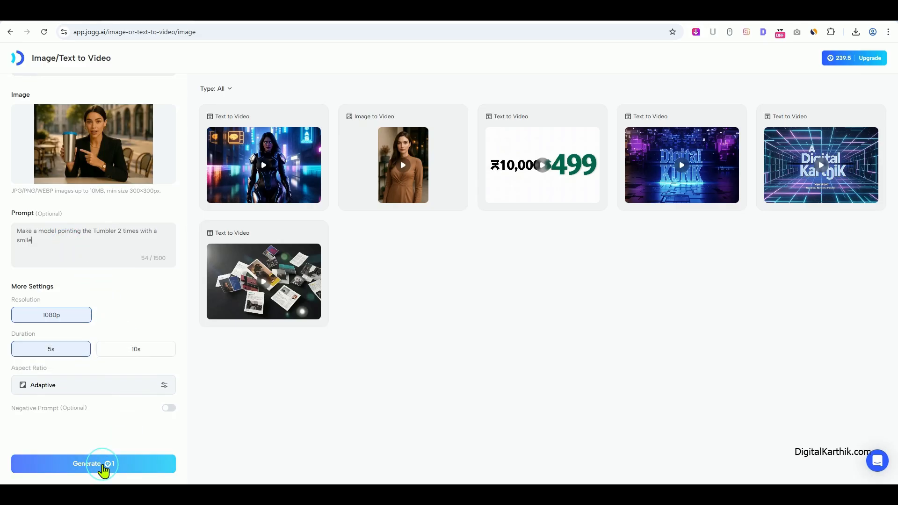
click(103, 468)
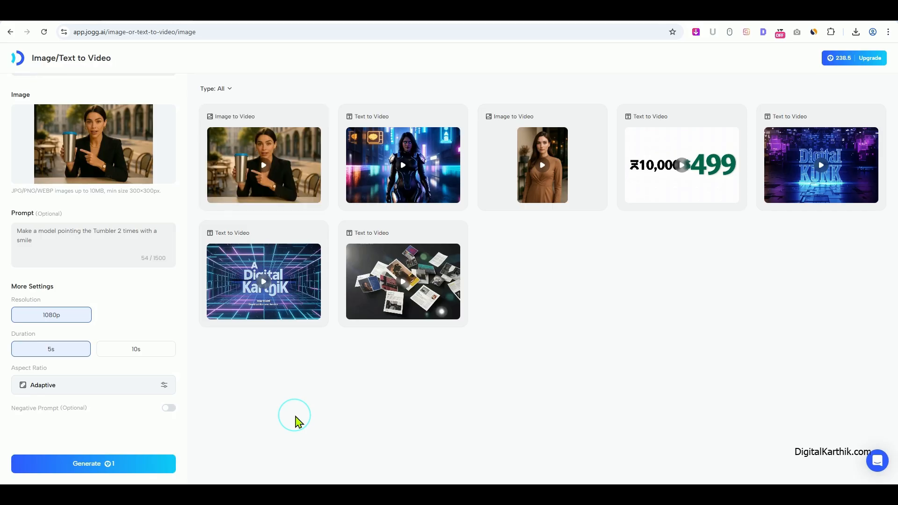
click(262, 168)
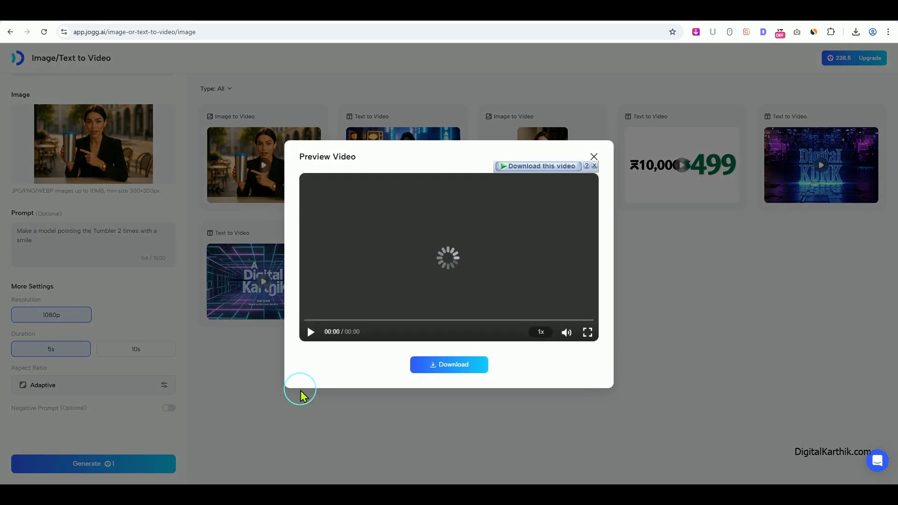